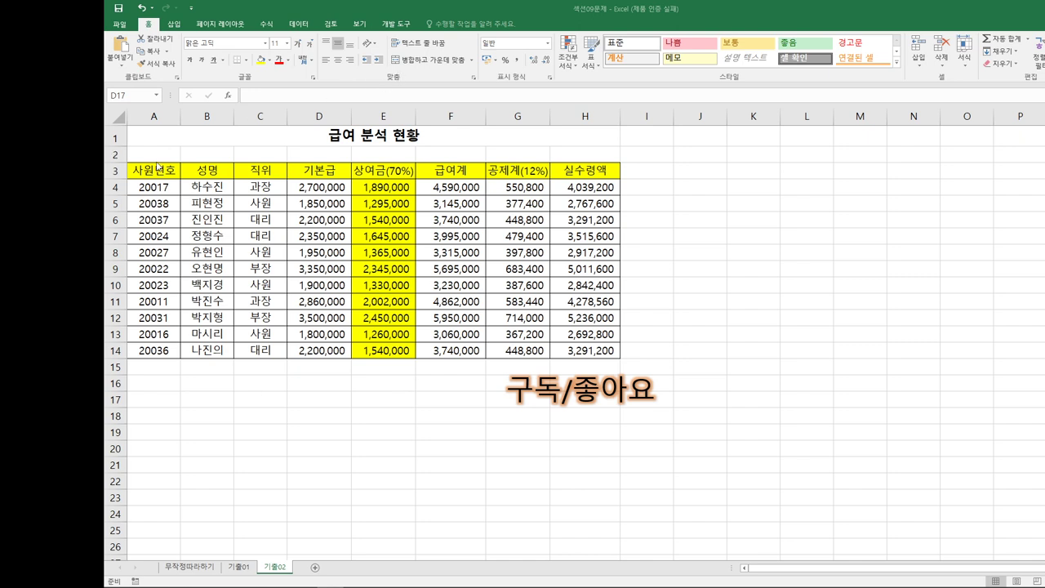
- Enter the test text ㄹ호 in cell I3 and 호 in cell J3, beside the salary table's header row
{"action": "left_click_drag", "start_coordinate": [145, 170], "coordinate": [582, 345]}
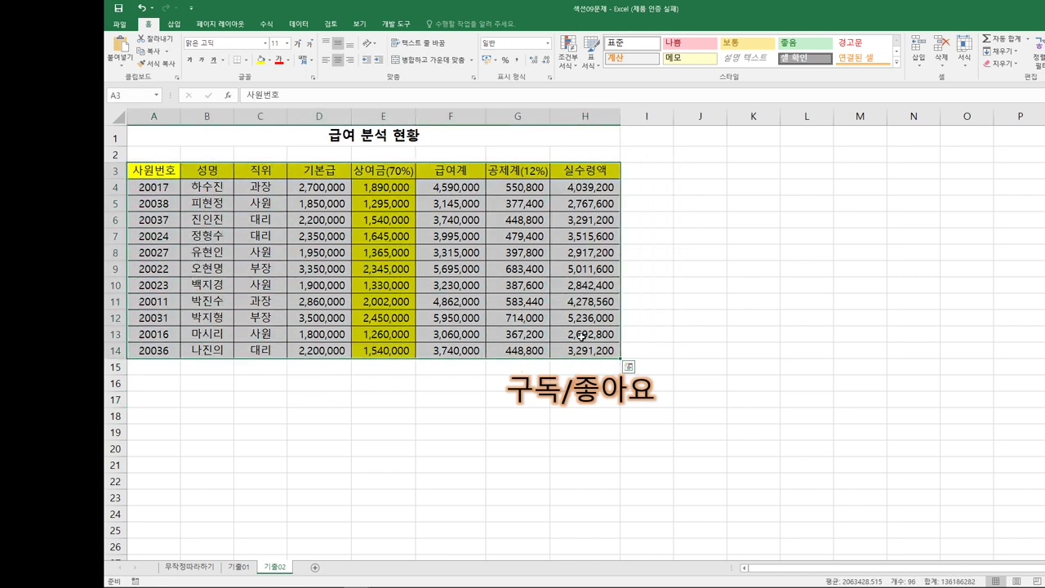
{"action": "left_click", "coordinate": [581, 338]}
{"action": "left_click", "coordinate": [633, 167]}
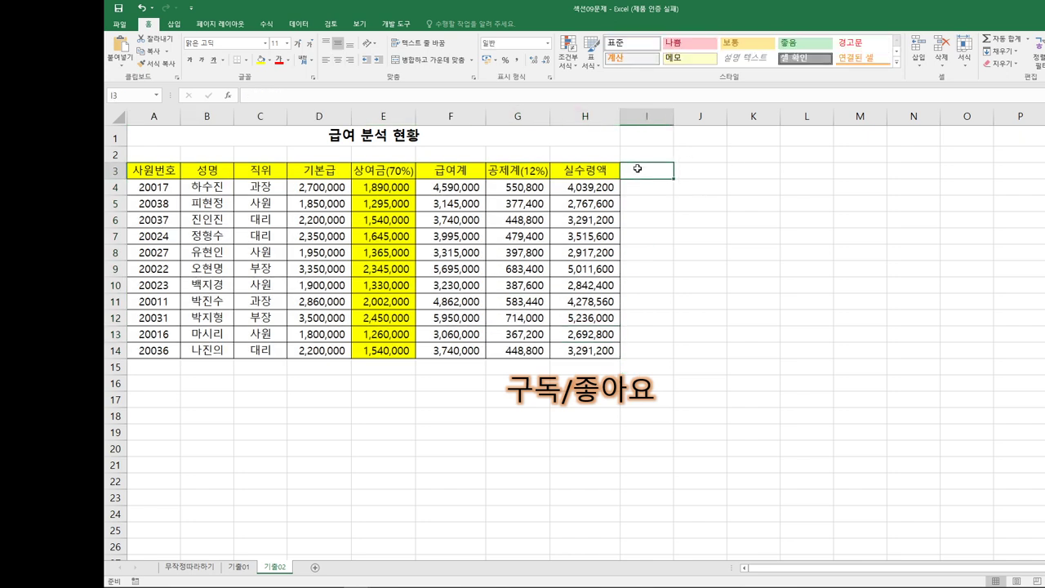
{"action": "type", "text": "ㄹ호"}
{"action": "left_click", "coordinate": [689, 172]}
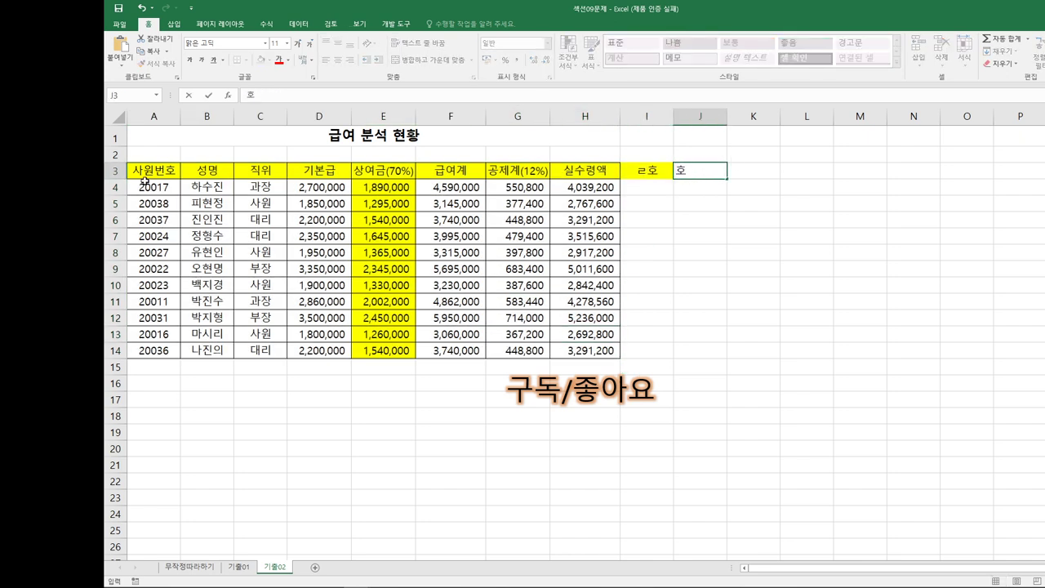
- Clear the test text from cells I3 and J3
{"action": "left_click_drag", "start_coordinate": [139, 171], "coordinate": [575, 348]}
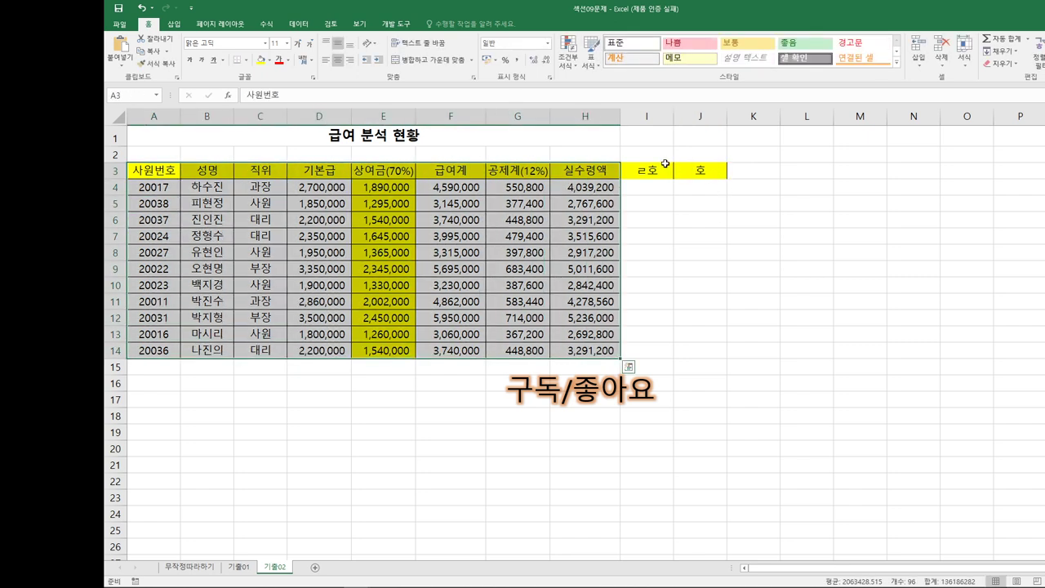
{"action": "left_click", "coordinate": [664, 165]}
{"action": "key", "text": "Delete"}
{"action": "left_click", "coordinate": [703, 166]}
{"action": "key", "text": "Delete"}
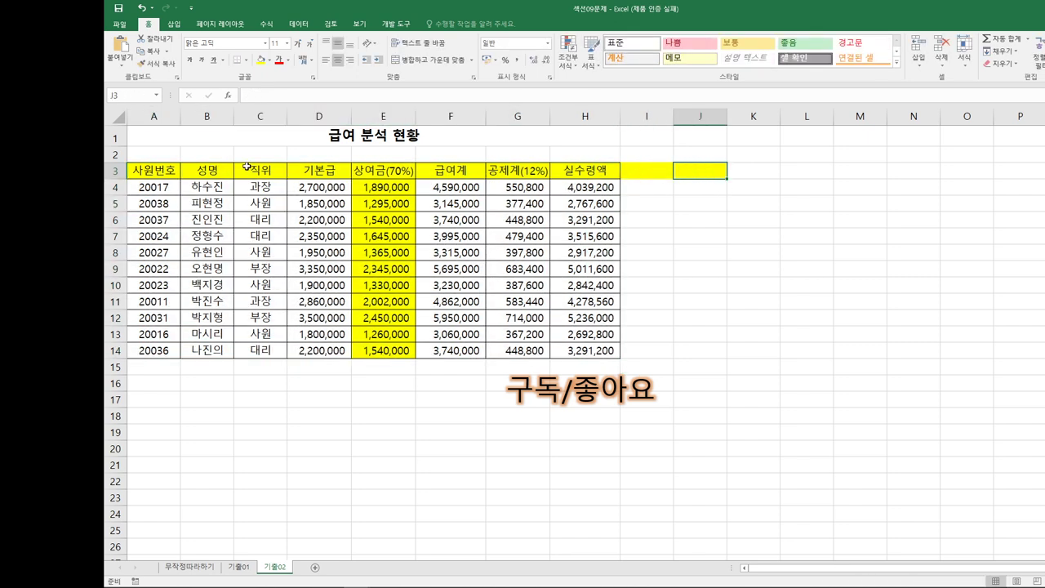
- Sort the salary table by the values of the 직위 column in descending order (내림차순)
{"action": "left_click", "coordinate": [162, 173]}
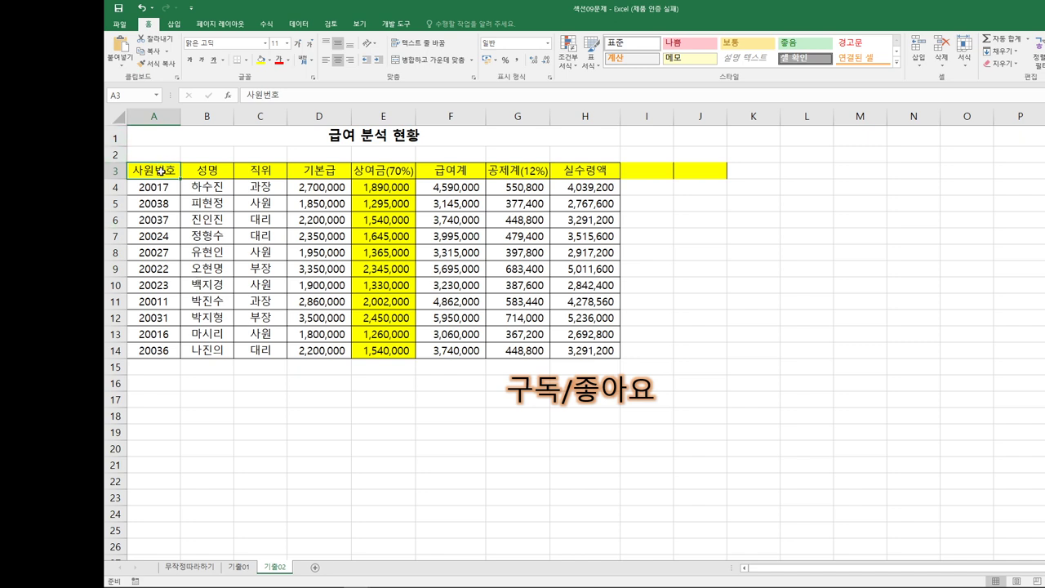
{"action": "left_click", "coordinate": [307, 27]}
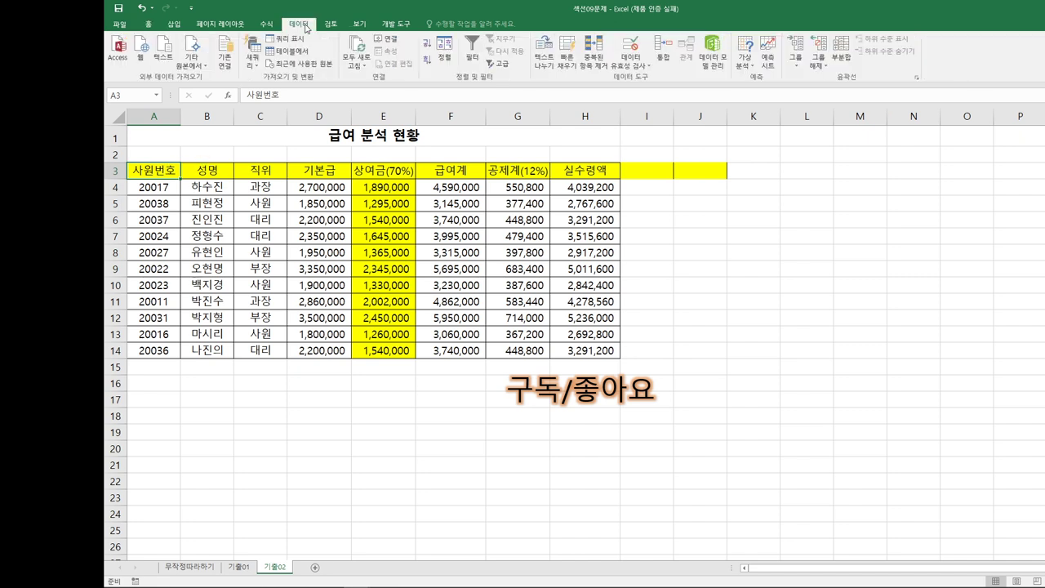
{"action": "left_click", "coordinate": [448, 64]}
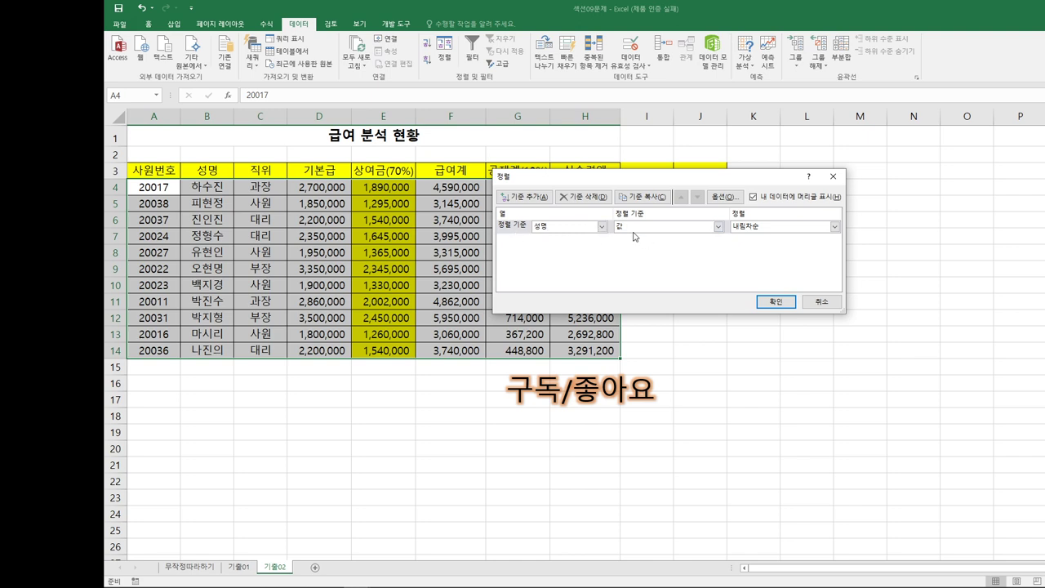
{"action": "left_click", "coordinate": [602, 226]}
{"action": "left_click", "coordinate": [575, 263]}
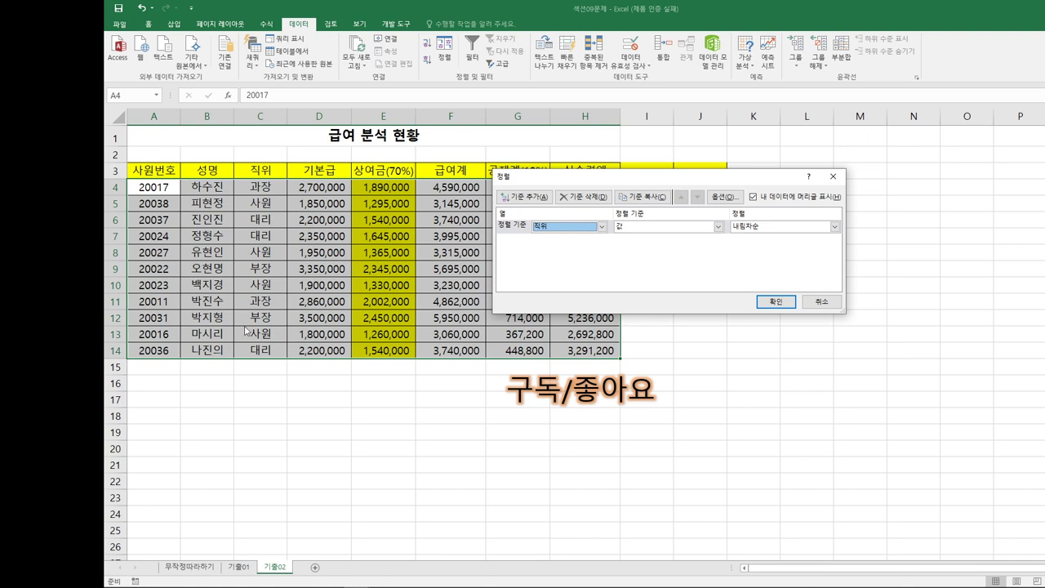
{"action": "left_click", "coordinate": [809, 229]}
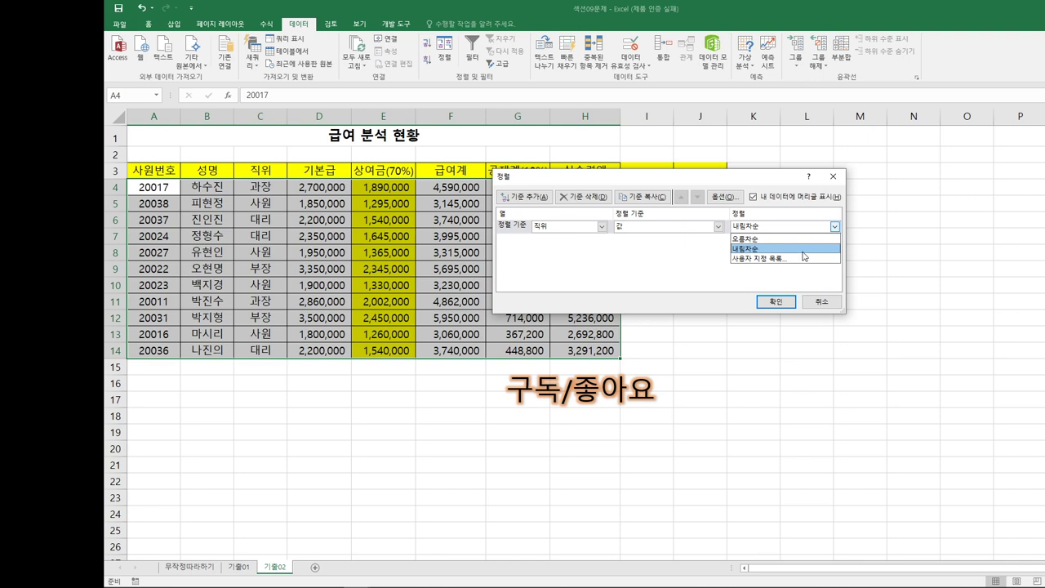
{"action": "left_click", "coordinate": [805, 249]}
{"action": "left_click", "coordinate": [775, 301]}
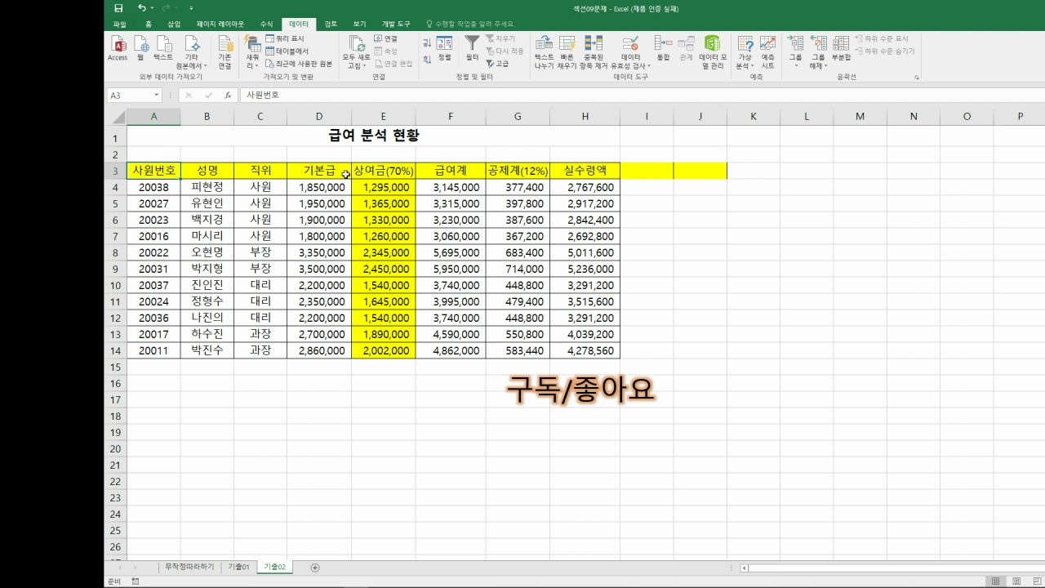
{"action": "left_click_drag", "start_coordinate": [157, 187], "coordinate": [584, 187]}
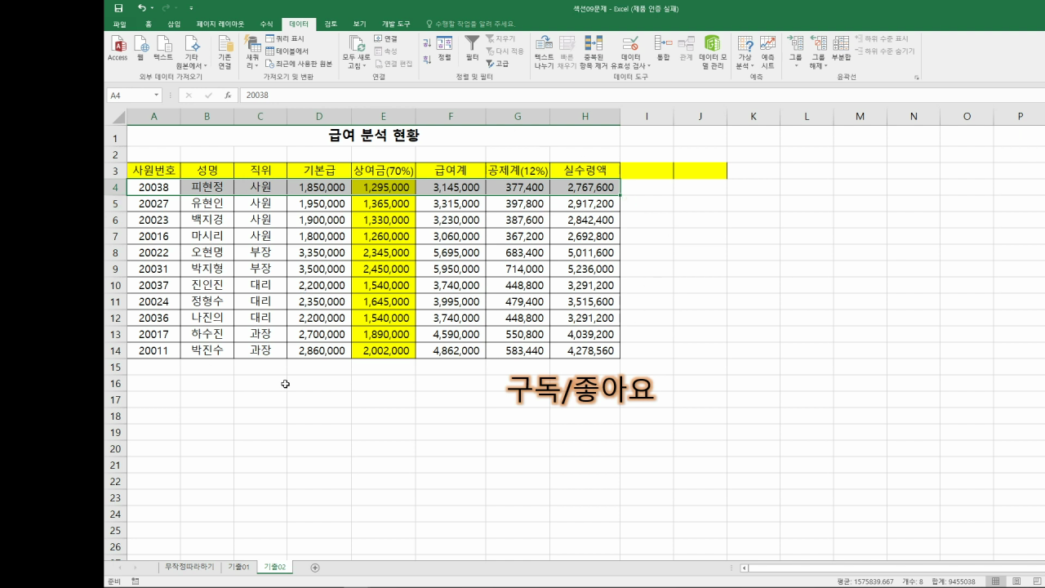
{"action": "left_click", "coordinate": [290, 240]}
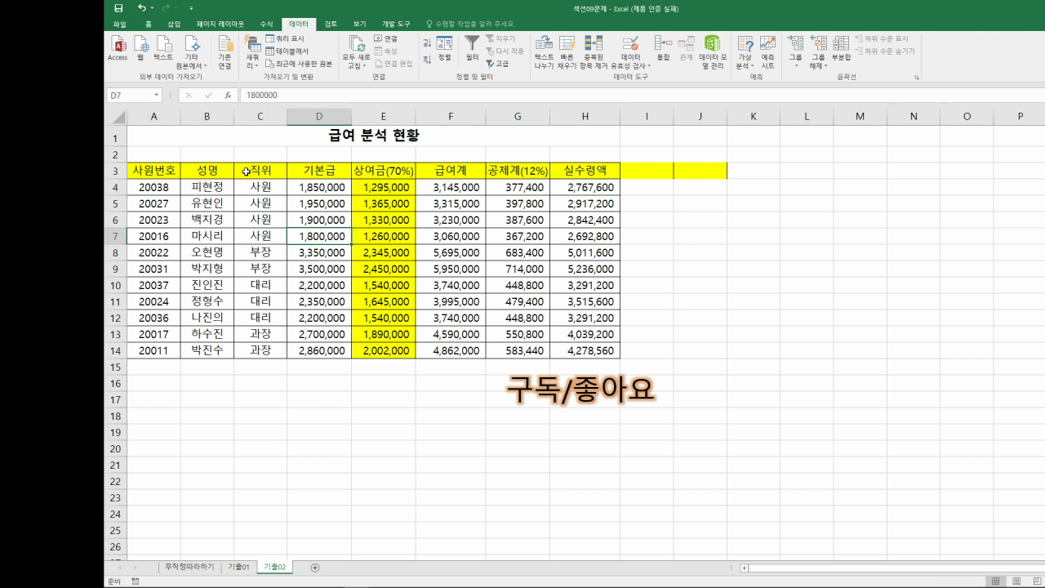
{"action": "left_click_drag", "start_coordinate": [260, 172], "coordinate": [269, 350]}
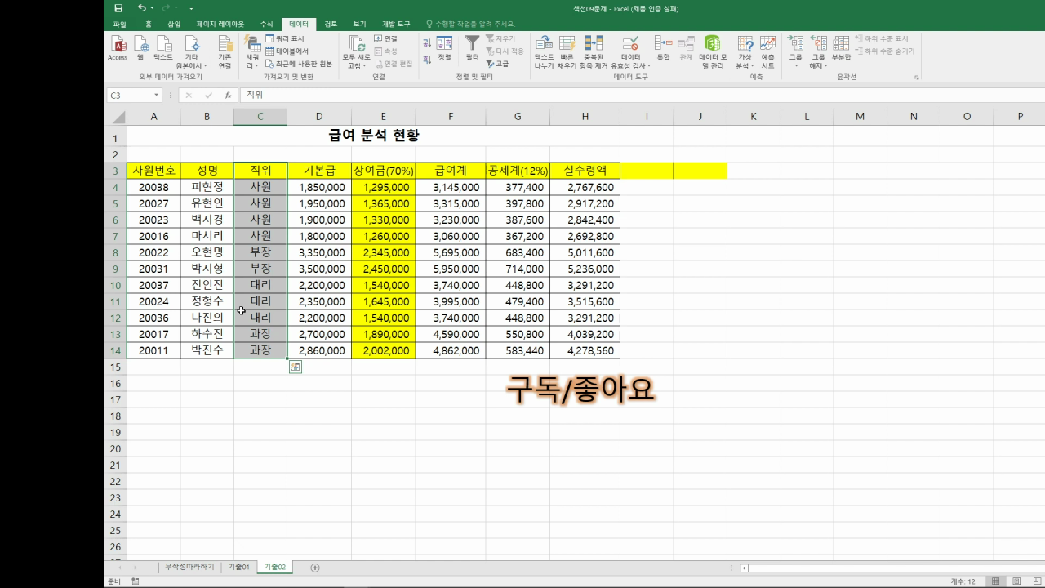
{"action": "left_click", "coordinate": [170, 168]}
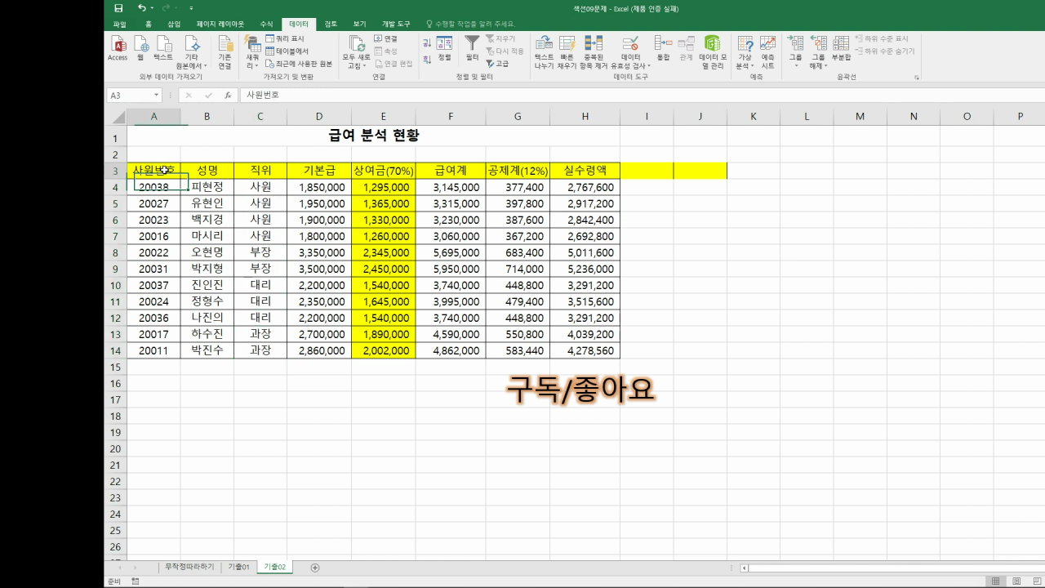
{"action": "left_click_drag", "start_coordinate": [175, 178], "coordinate": [586, 350]}
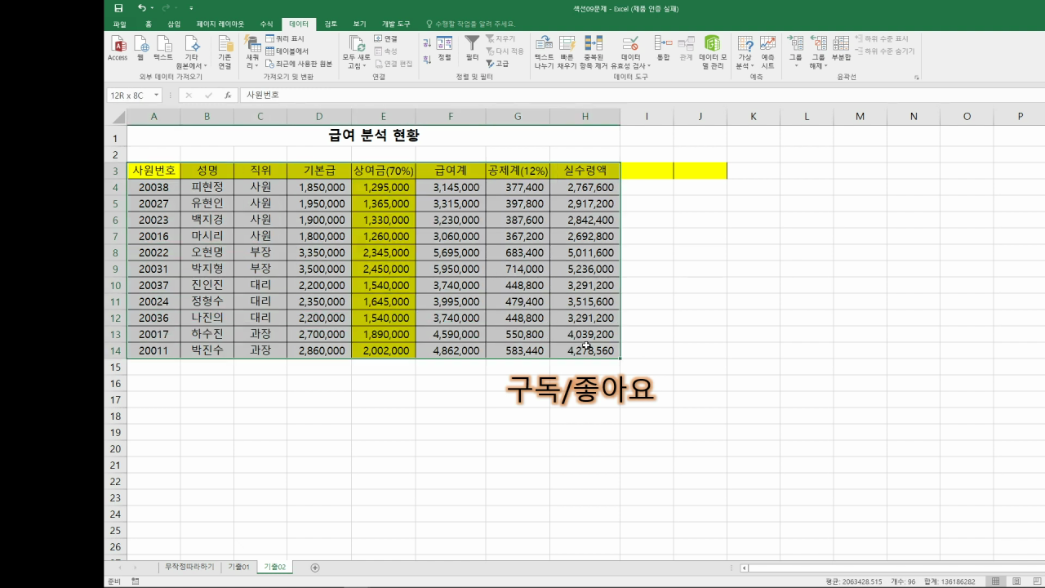
- Set up a subtotal for the salary table, grouped by 직위 and using the 최대값 function
{"action": "left_click", "coordinate": [150, 174]}
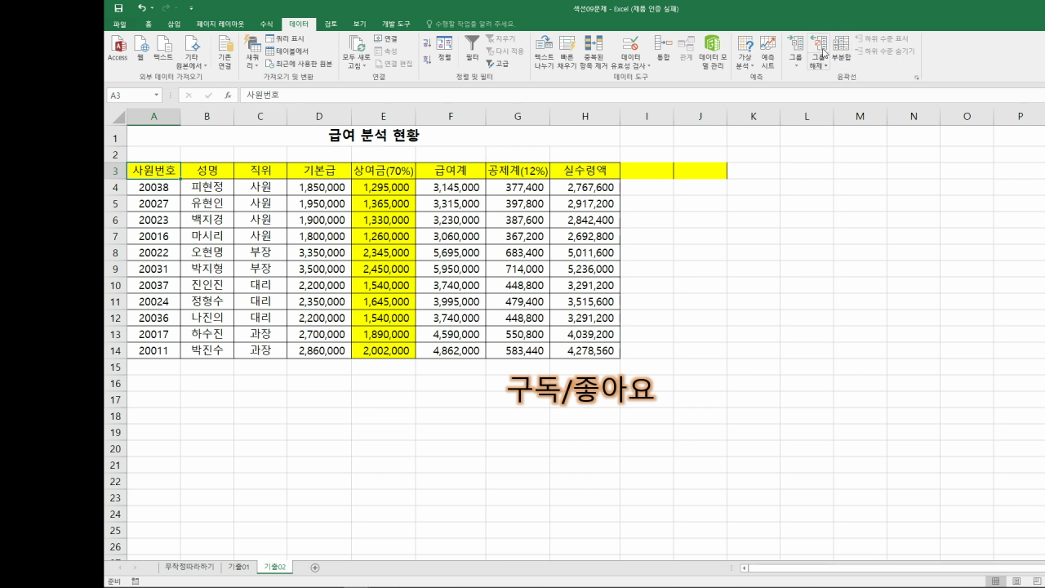
{"action": "left_click", "coordinate": [843, 55]}
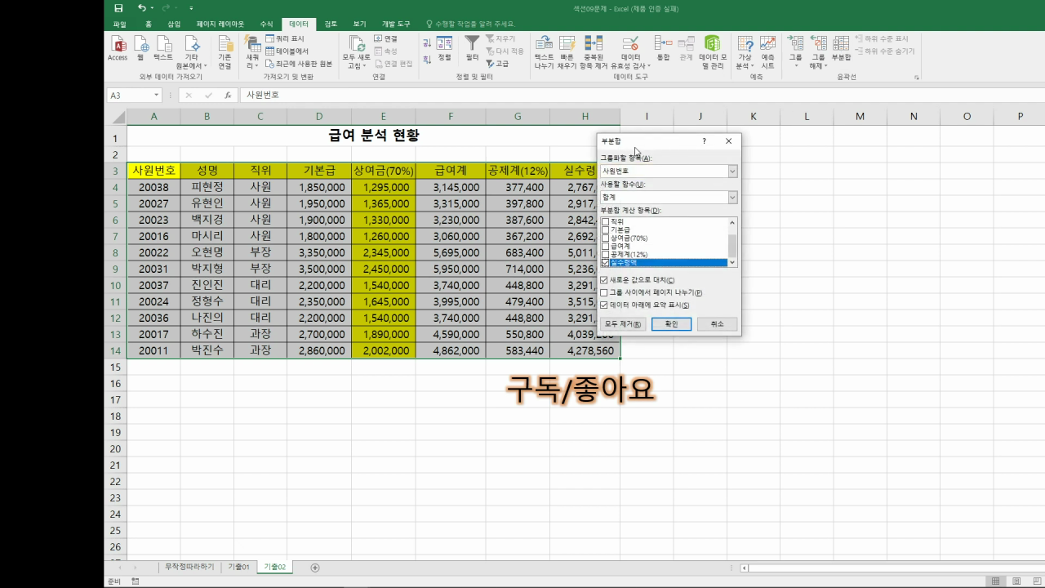
{"action": "left_click_drag", "start_coordinate": [646, 143], "coordinate": [694, 167]}
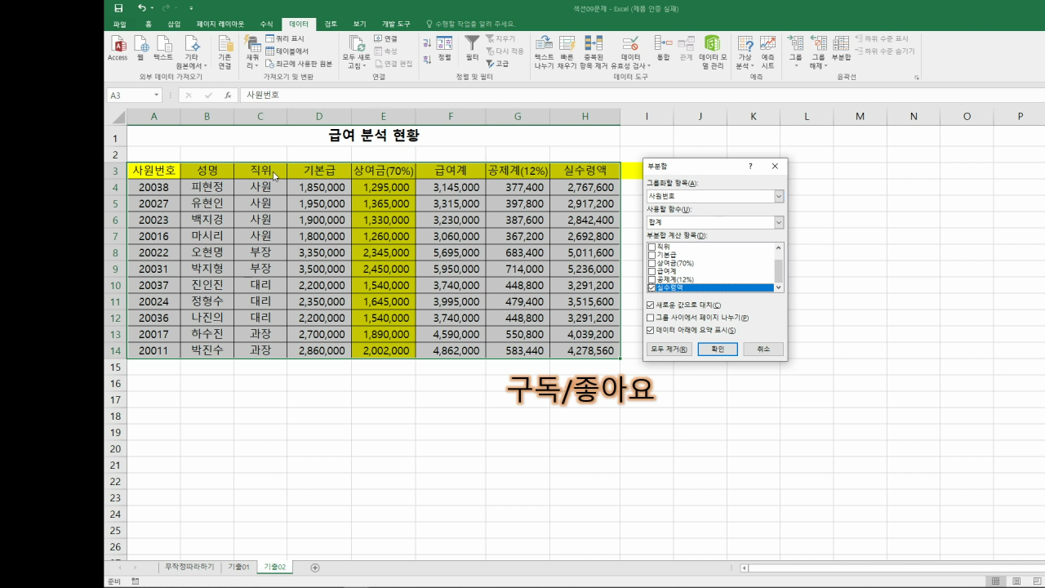
{"action": "left_click", "coordinate": [779, 197]}
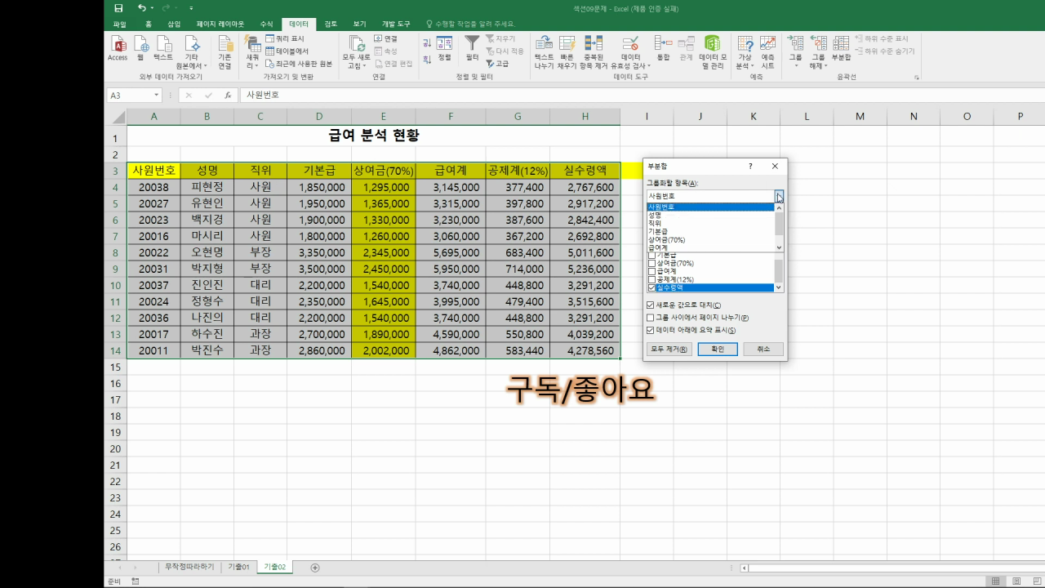
{"action": "left_click", "coordinate": [690, 223]}
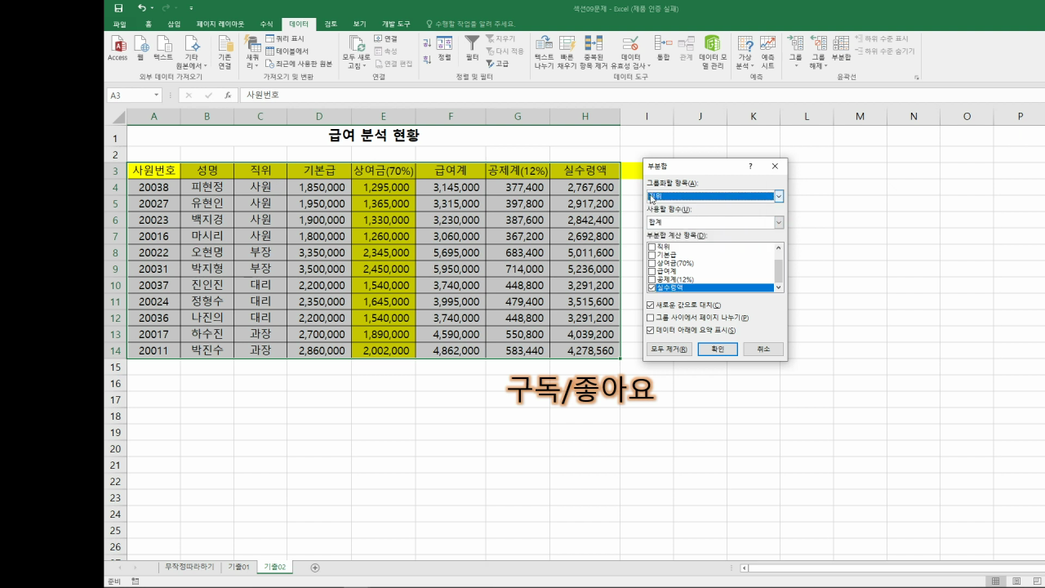
{"action": "left_click", "coordinate": [779, 222]}
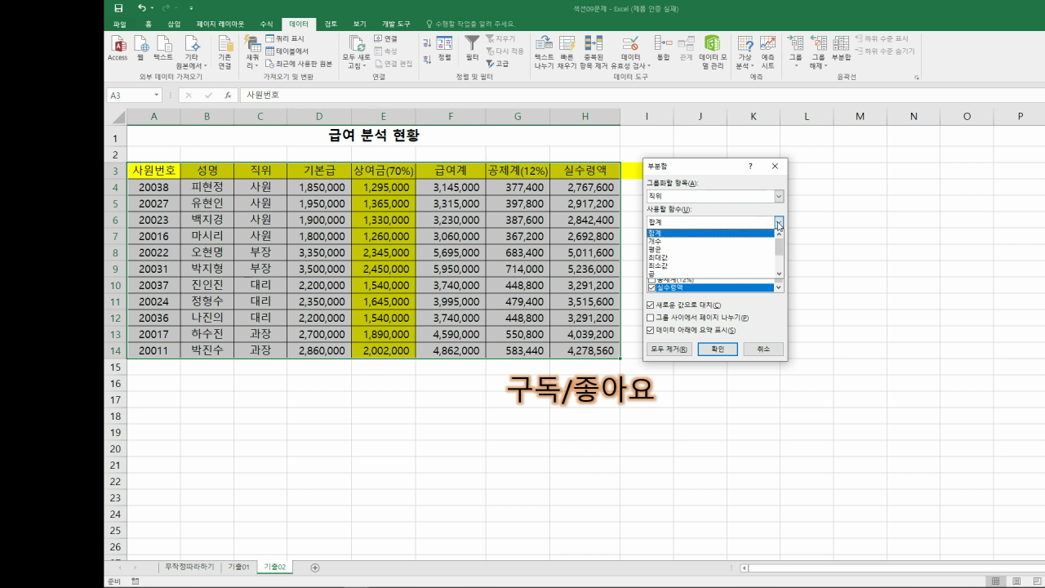
{"action": "left_click", "coordinate": [732, 258]}
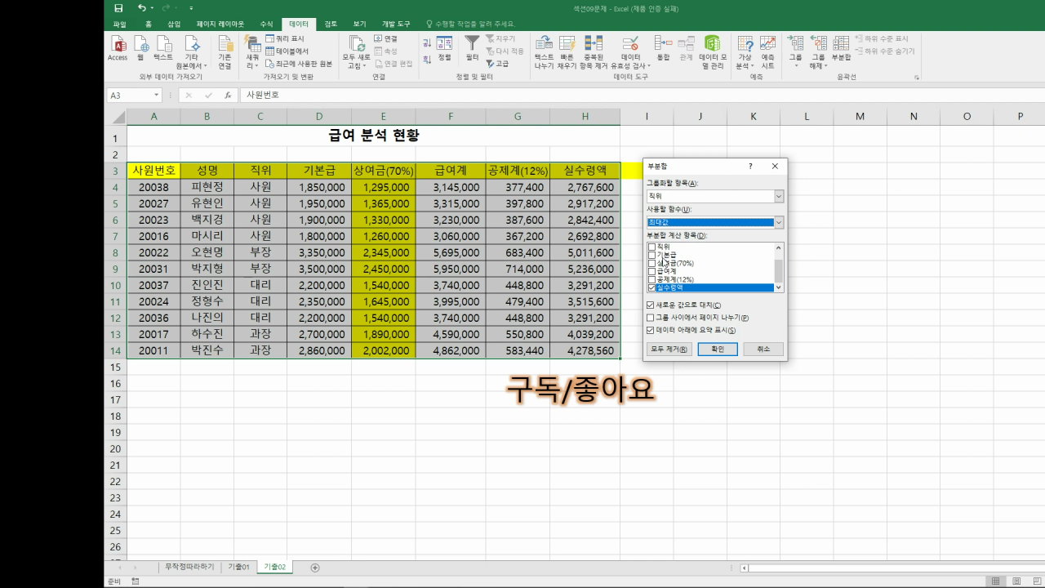
- Make the subtotal calculate 급여계 instead of 실수령액 and apply it to the table
{"action": "left_click", "coordinate": [652, 287]}
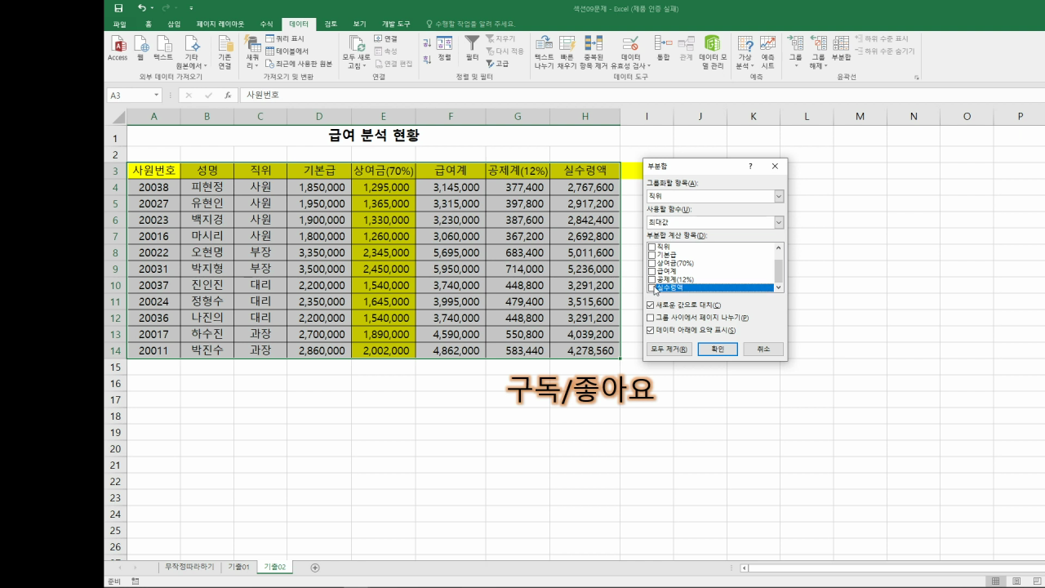
{"action": "mouse_move", "coordinate": [781, 274]}
{"action": "left_mouse_down"}
{"action": "mouse_move", "coordinate": [780, 264]}
{"action": "mouse_move", "coordinate": [778, 284]}
{"action": "left_mouse_up"}
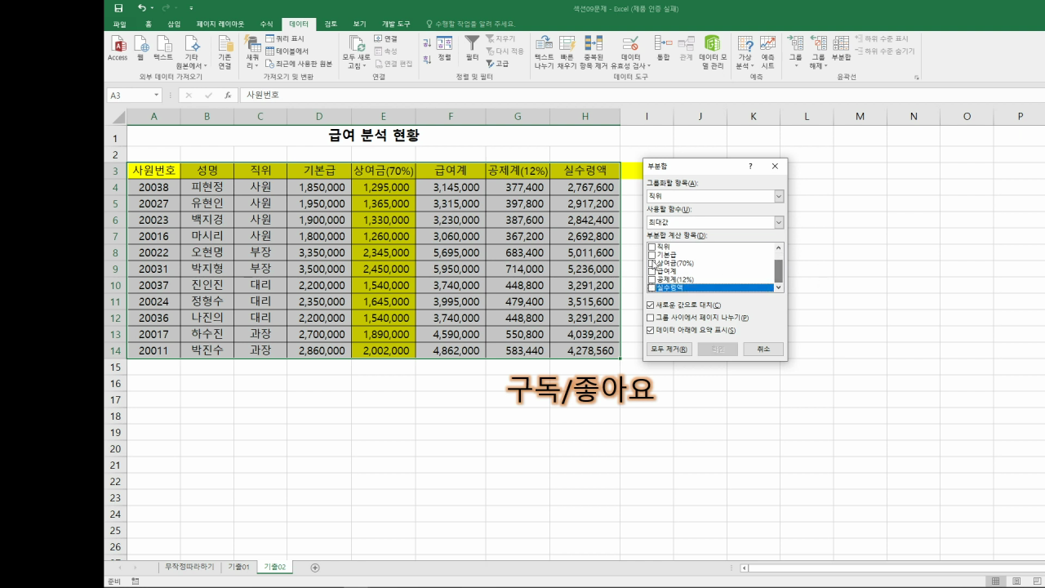
{"action": "left_click", "coordinate": [655, 271]}
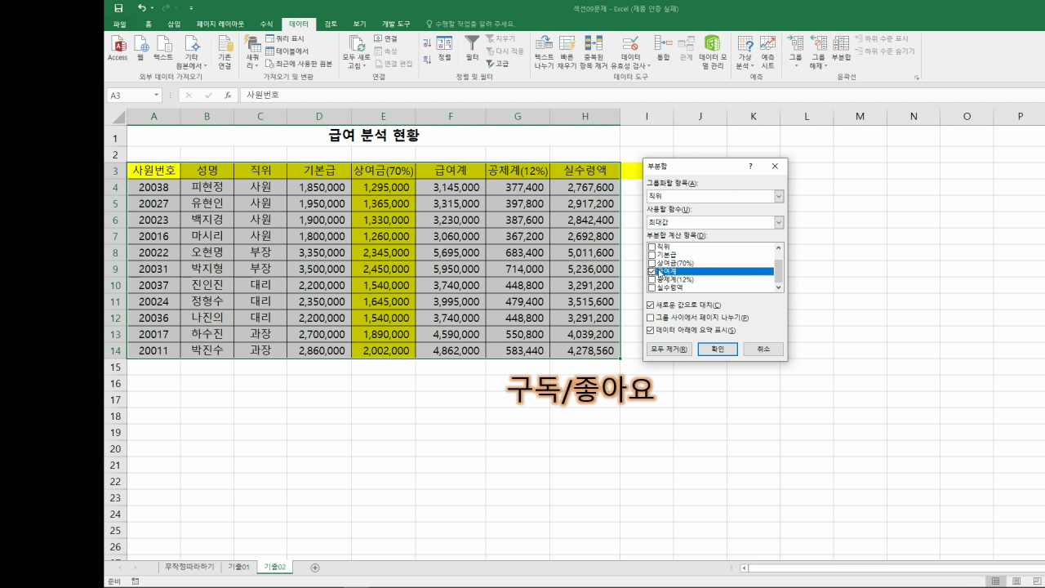
{"action": "left_click", "coordinate": [721, 349]}
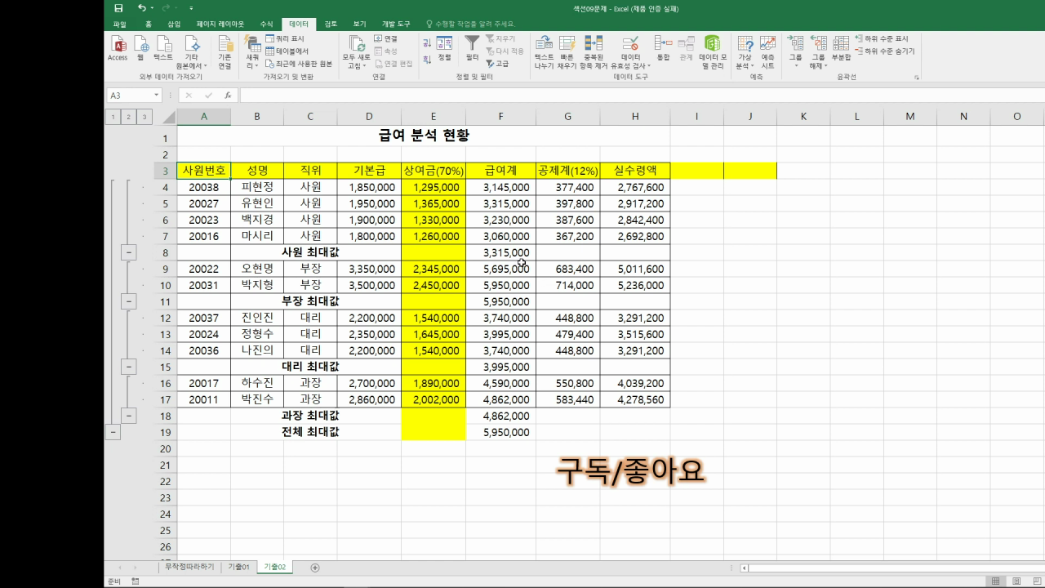
- Inspect the 최대값 subtotal cells and their formulas in the 급여계 column, down to the overall maximum
{"action": "left_click", "coordinate": [511, 301]}
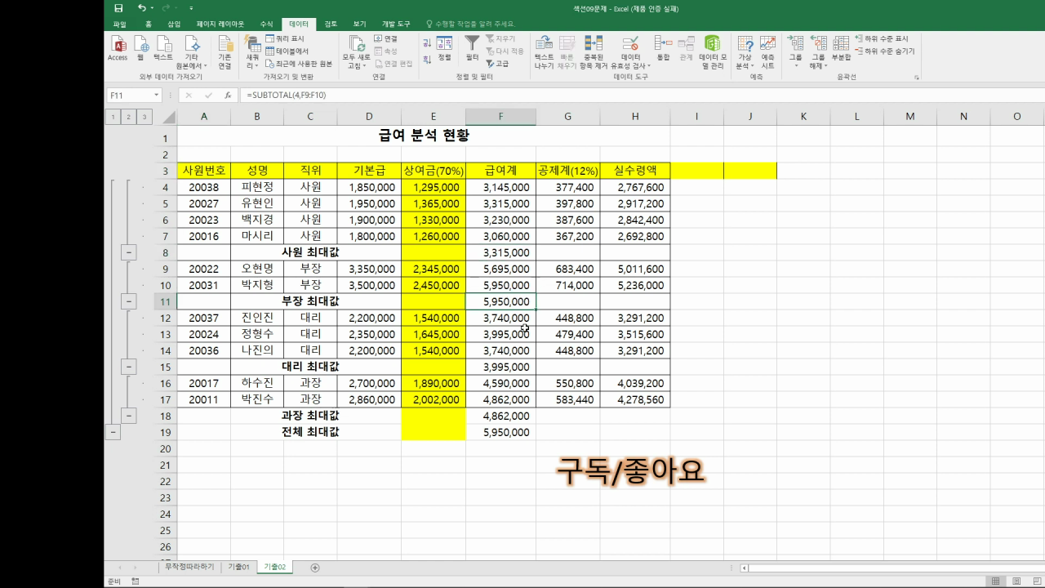
{"action": "left_click", "coordinate": [525, 369]}
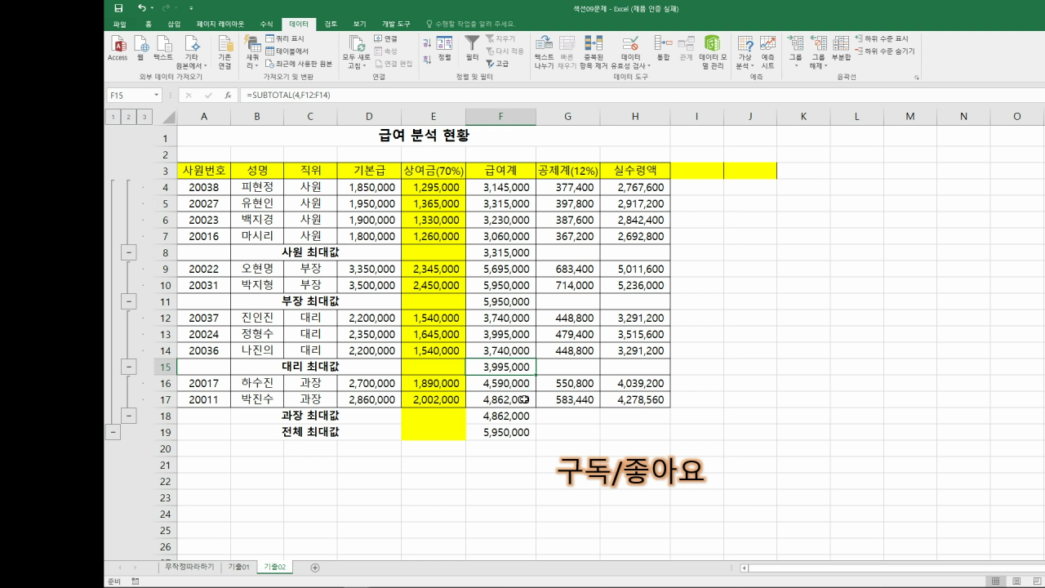
{"action": "left_click", "coordinate": [525, 399]}
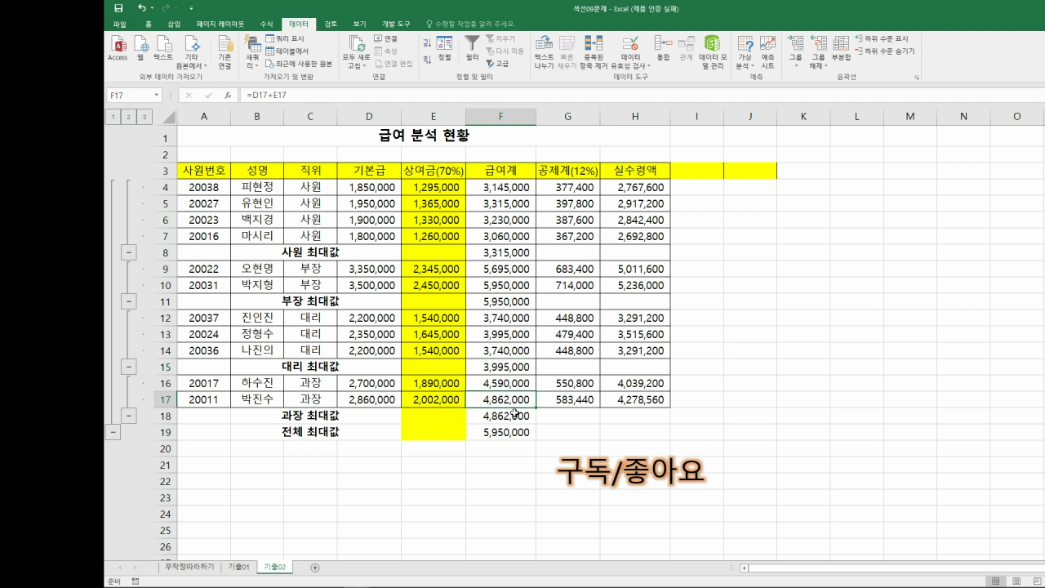
{"action": "left_click", "coordinate": [513, 416]}
{"action": "left_click", "coordinate": [520, 433]}
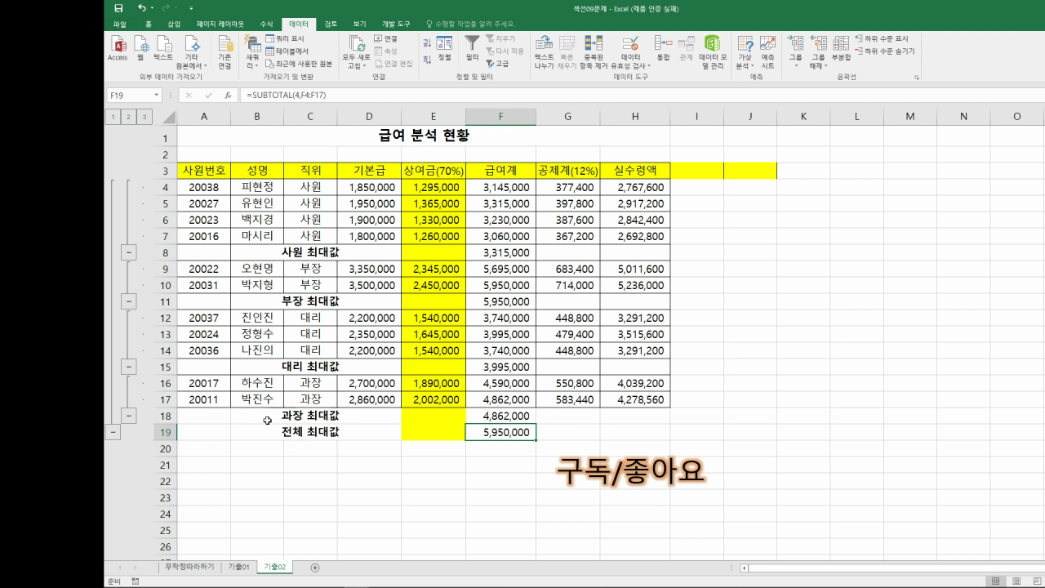
- Delete the 과장 최대값 row and the 전체 최대값 row at the end of the table
{"action": "left_click", "coordinate": [175, 416]}
{"action": "right_click", "coordinate": [178, 417]}
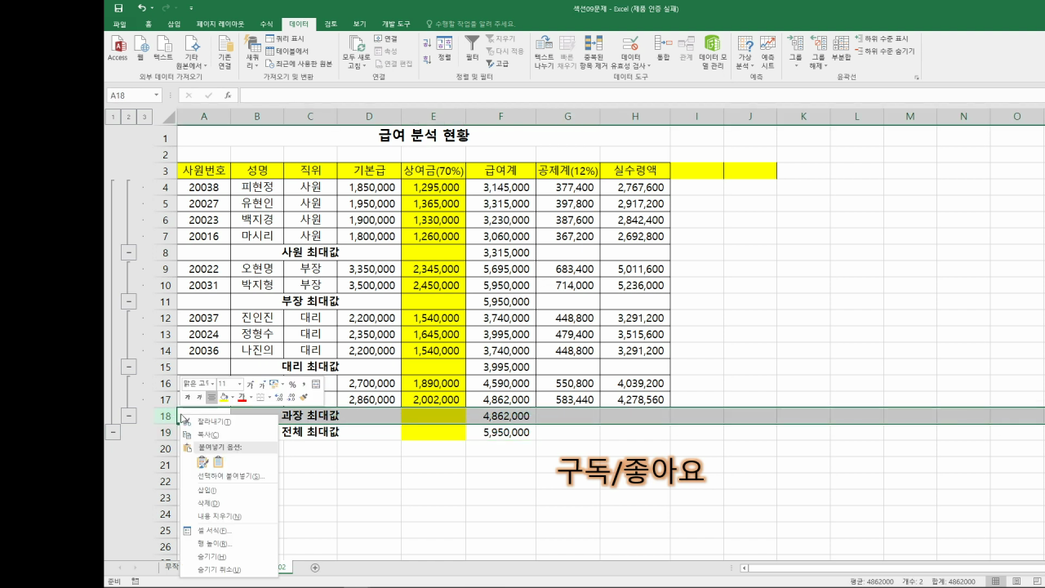
{"action": "left_click", "coordinate": [262, 504]}
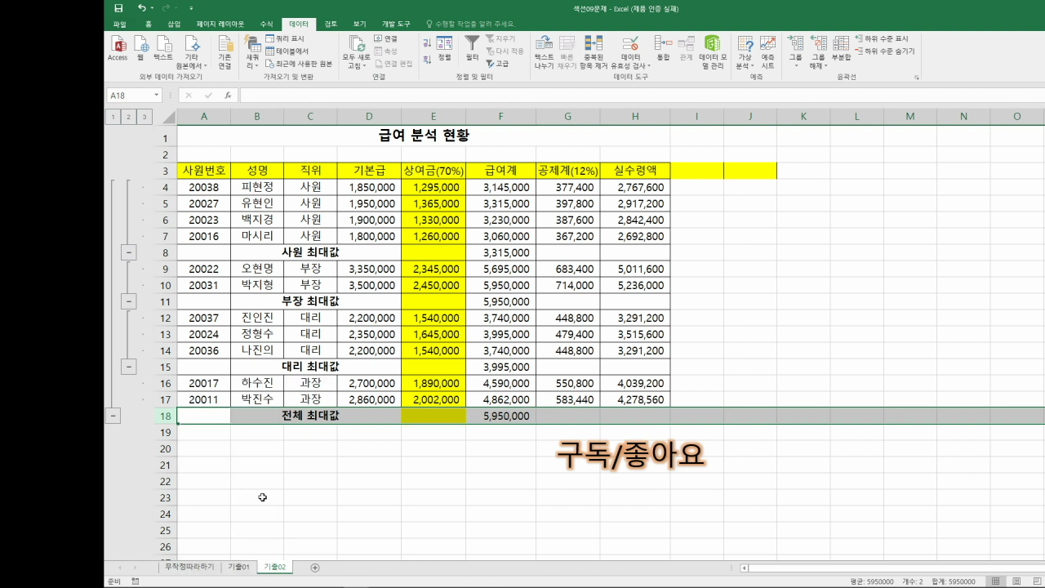
{"action": "right_click", "coordinate": [169, 417]}
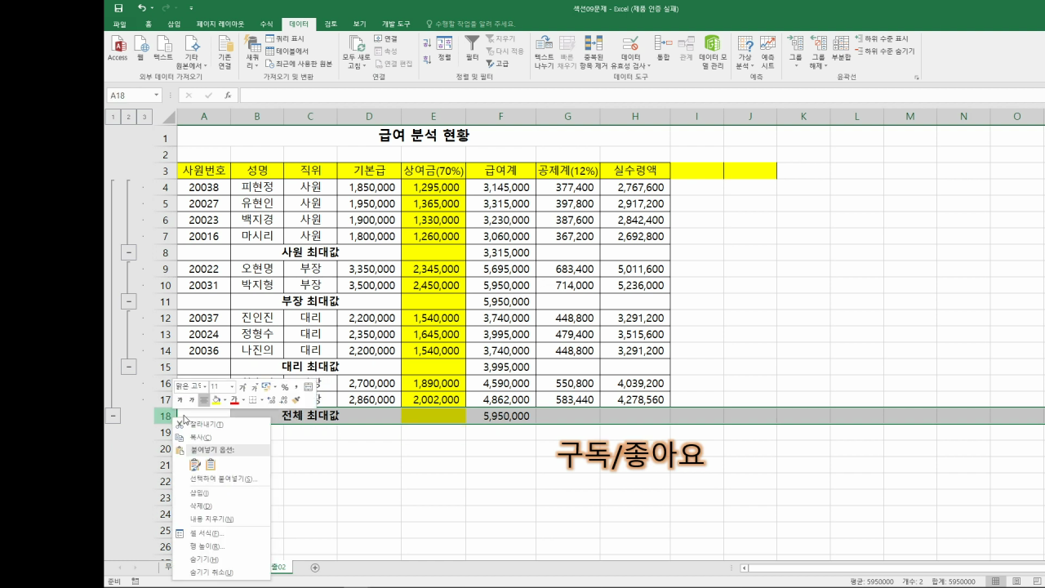
{"action": "left_click", "coordinate": [263, 495]}
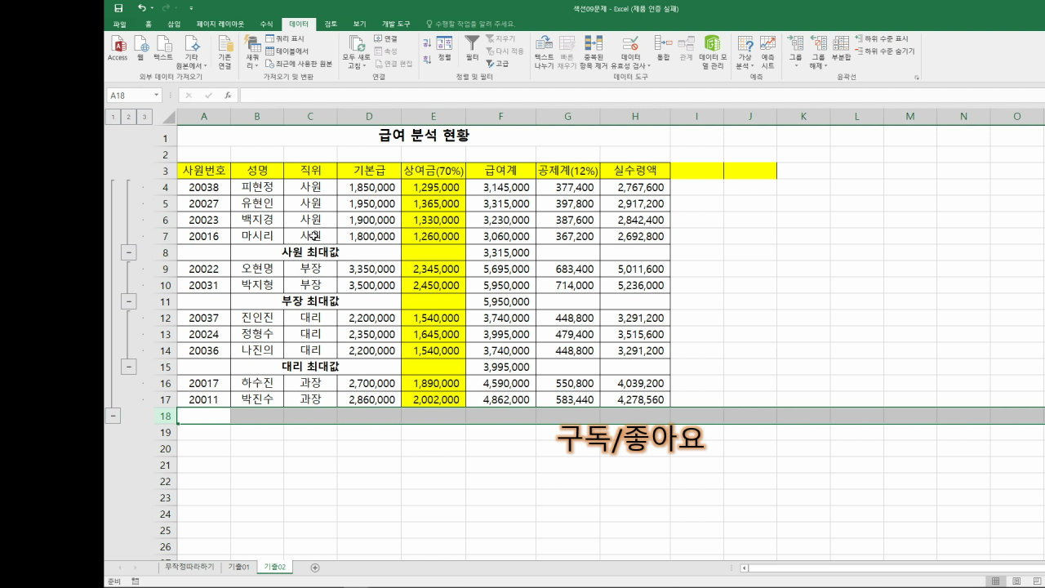
- Undo the subtotal row deletions and the 최대값 subtotals, restoring the plain salary table
{"action": "left_click", "coordinate": [142, 7]}
{"action": "left_click", "coordinate": [142, 7]}
{"action": "left_click", "coordinate": [142, 6]}
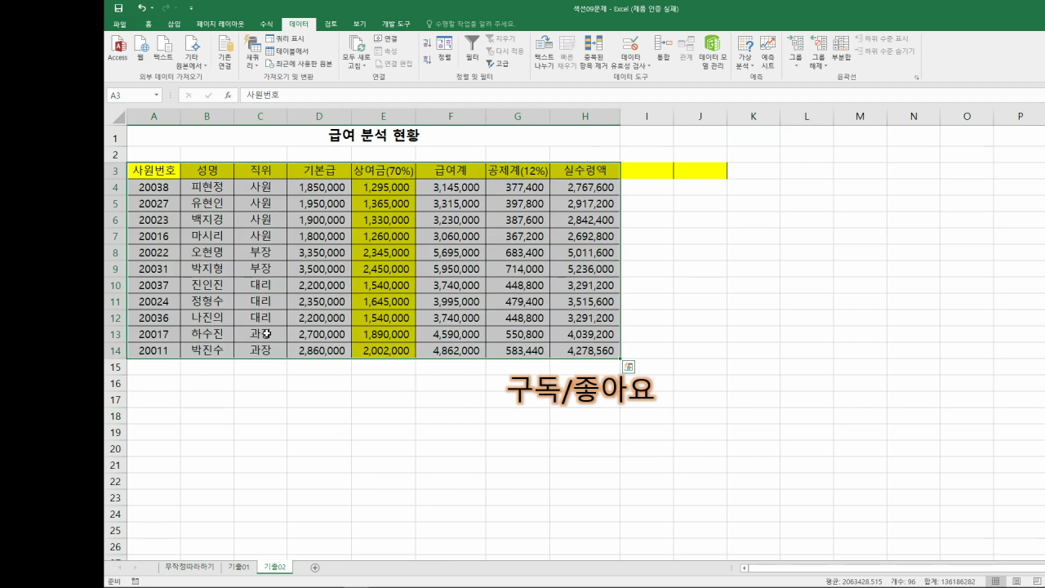
{"action": "left_click", "coordinate": [263, 203]}
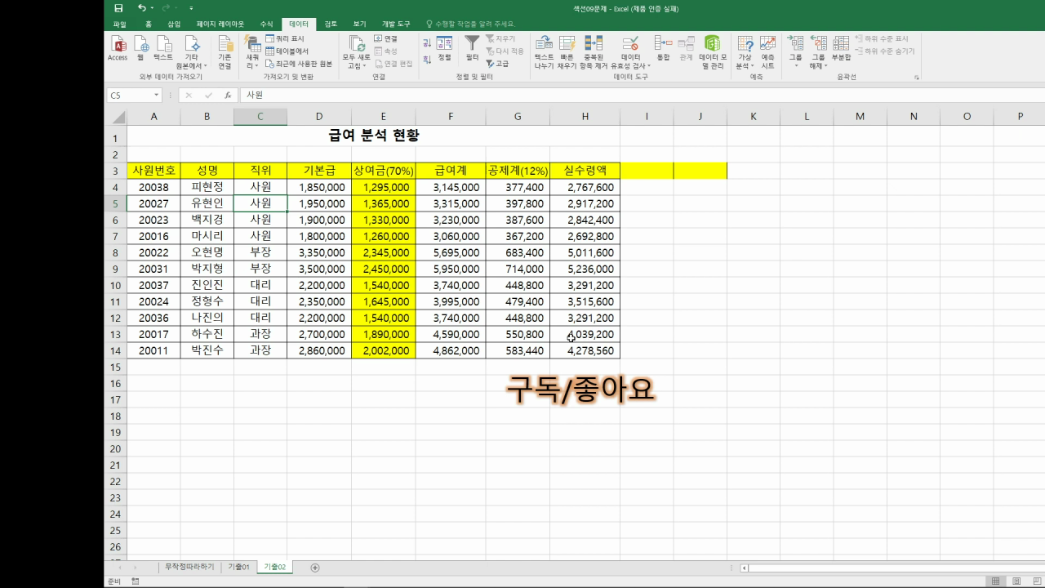
- Add subtotals to the salary table grouped by 직위, using the 합계 function on 실수령액 instead of 급여계
{"action": "left_click", "coordinate": [213, 168]}
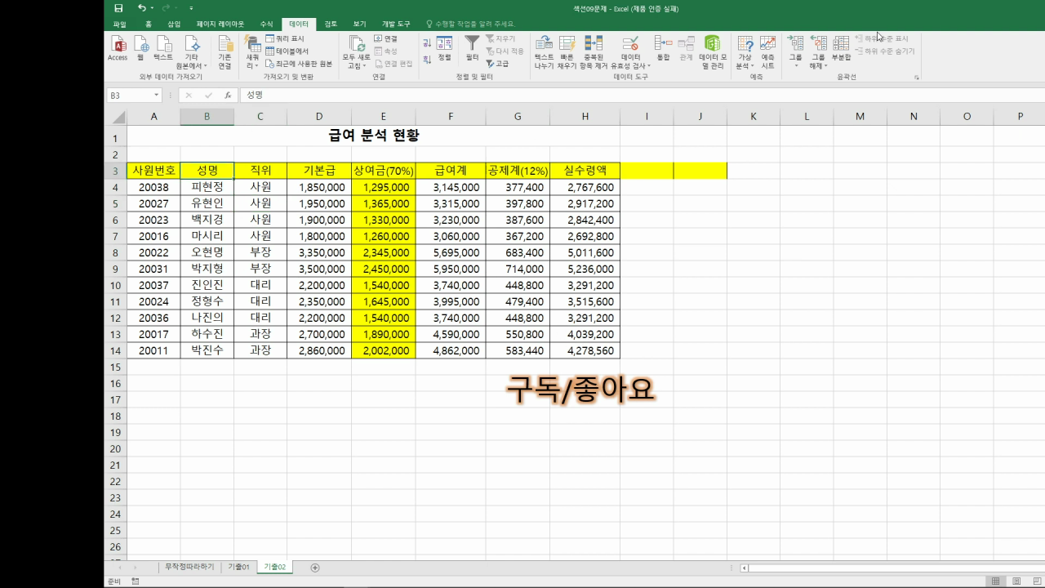
{"action": "left_click", "coordinate": [843, 58]}
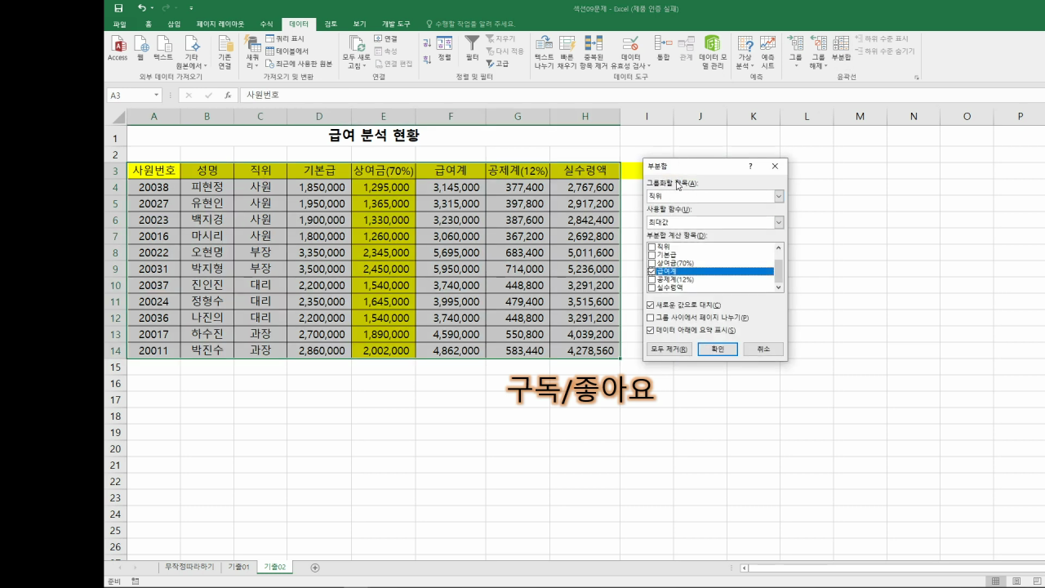
{"action": "left_click", "coordinate": [779, 223]}
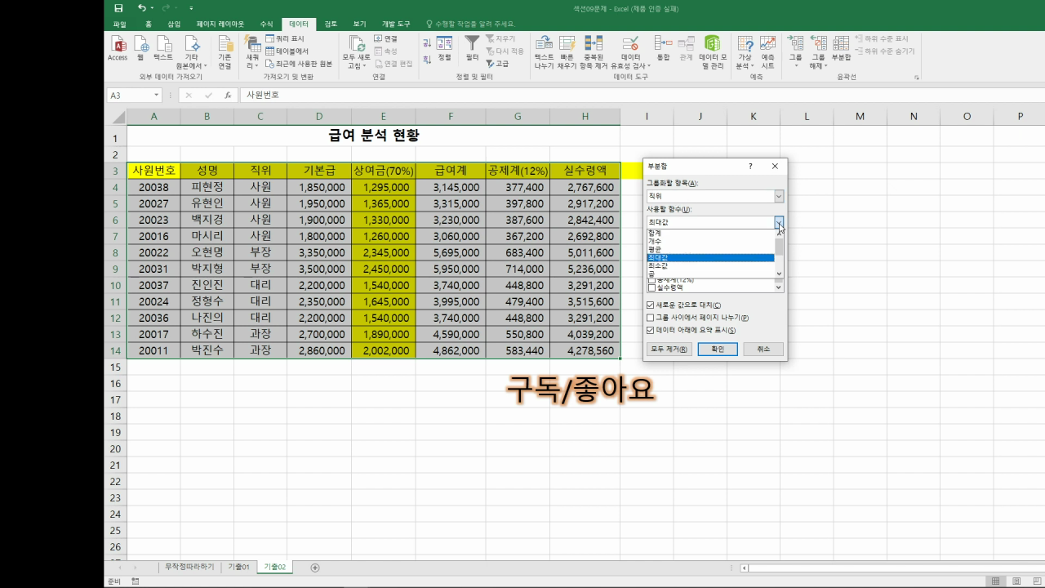
{"action": "left_click", "coordinate": [710, 234]}
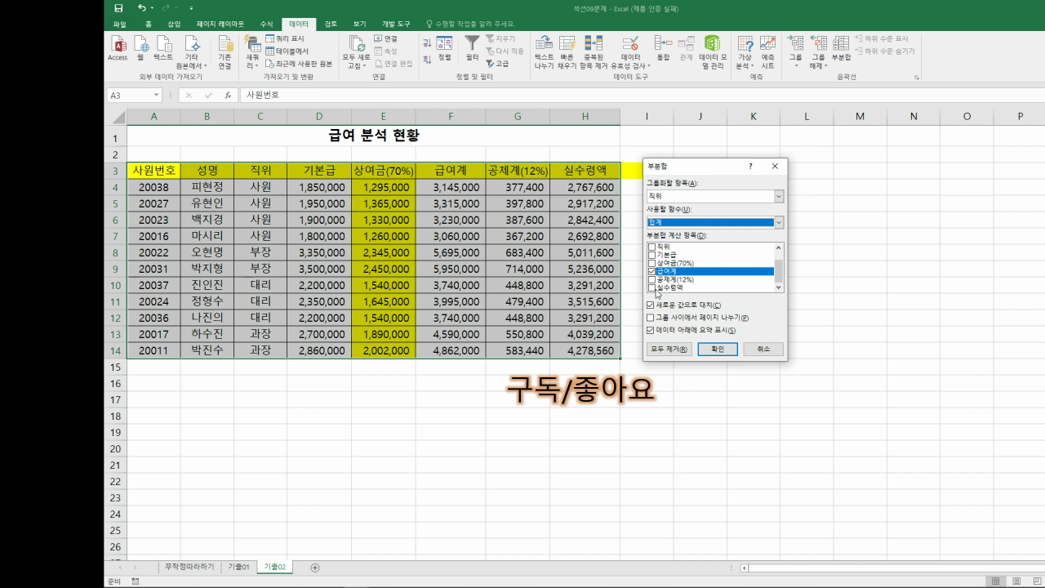
{"action": "left_click", "coordinate": [652, 271]}
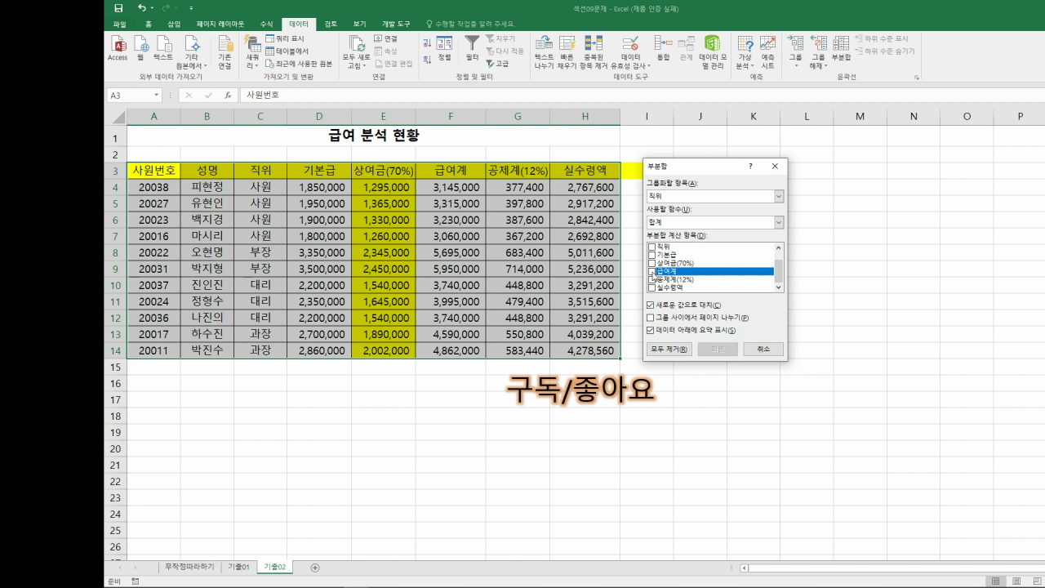
{"action": "double_click", "coordinate": [653, 271]}
{"action": "left_click", "coordinate": [651, 288]}
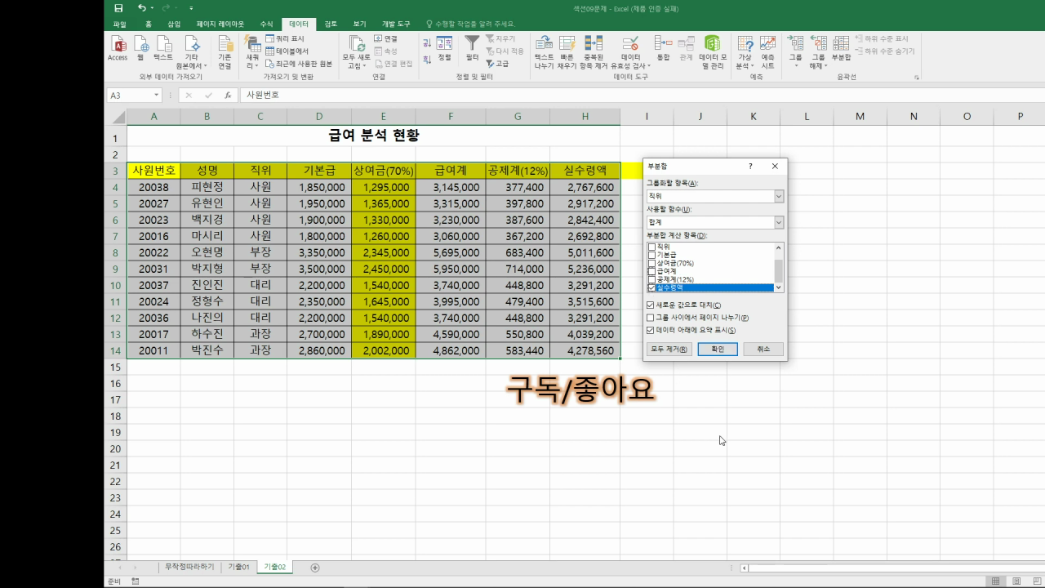
{"action": "left_click", "coordinate": [724, 351]}
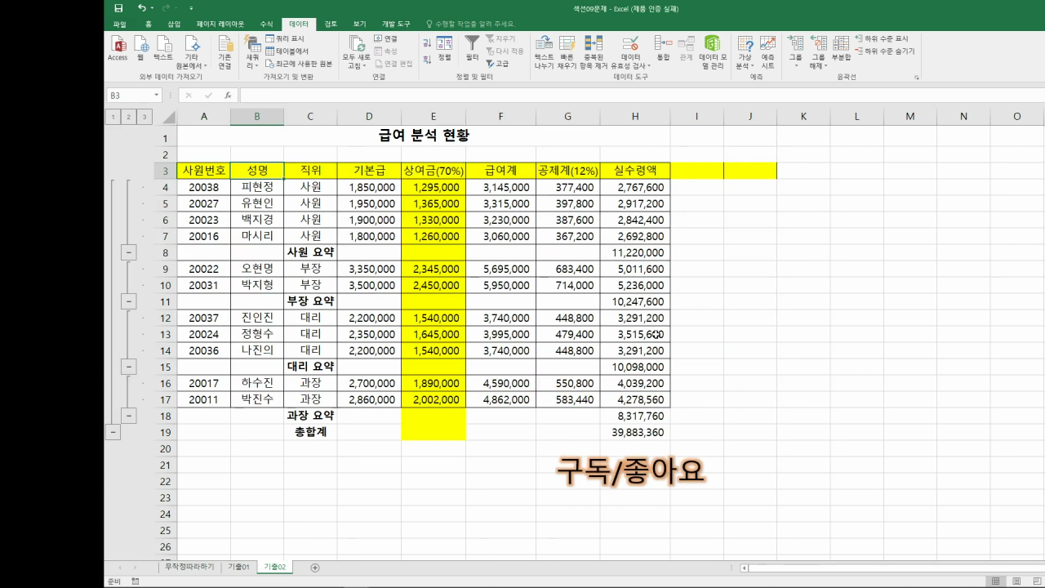
- Inspect the 사원 and 부장 subtotal formulas under 실수령액, and change the 사원 요약 label to 사원실수령액
{"action": "left_click", "coordinate": [638, 251]}
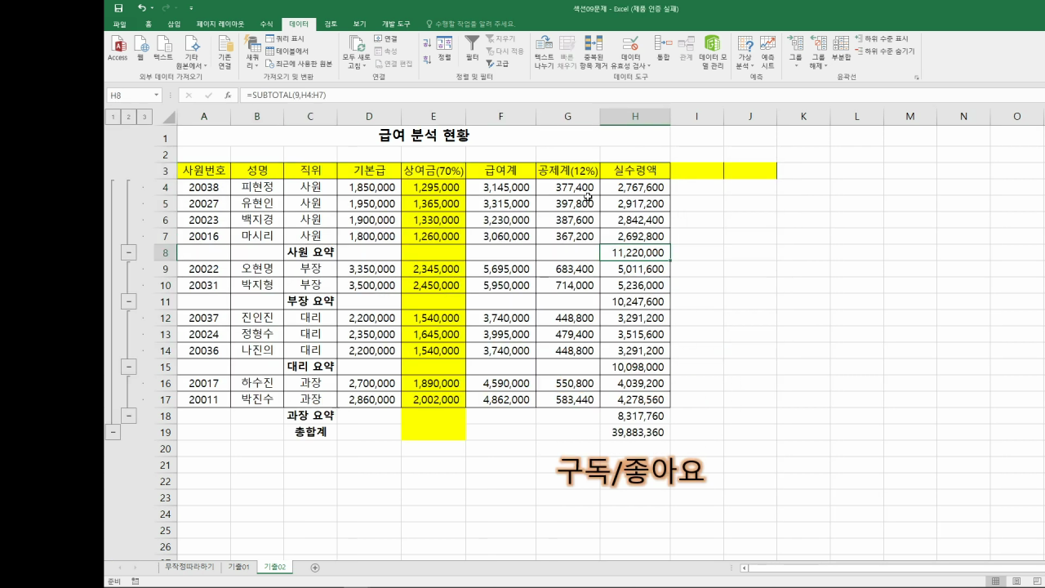
{"action": "left_click", "coordinate": [650, 299]}
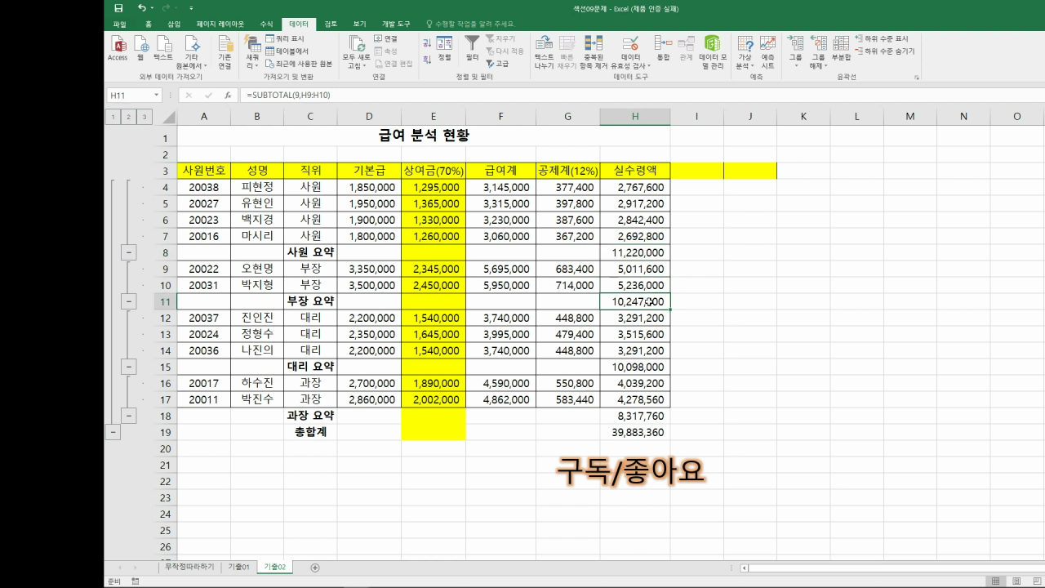
{"action": "left_click", "coordinate": [304, 253]}
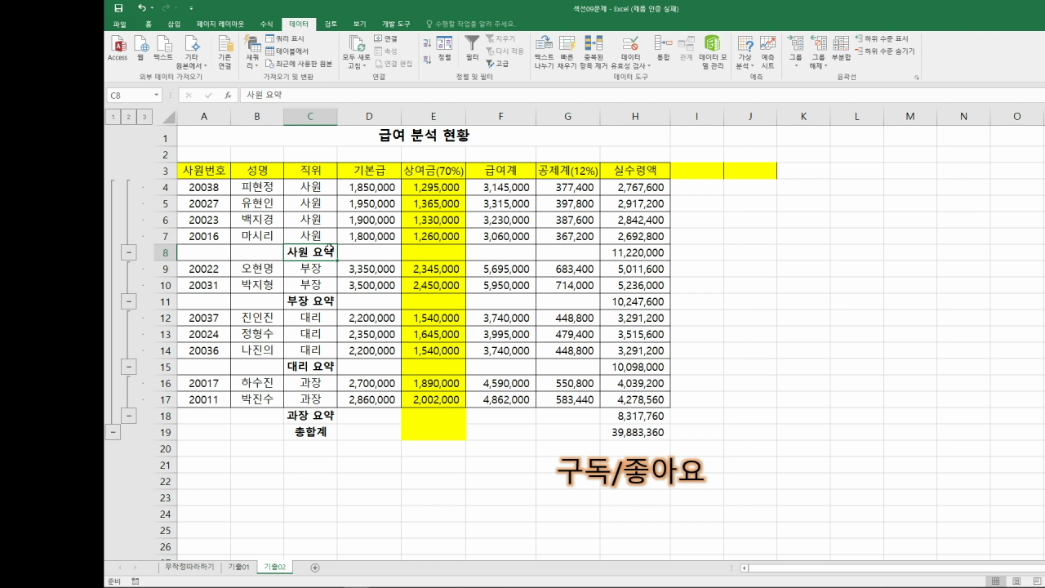
{"action": "left_click", "coordinate": [310, 97]}
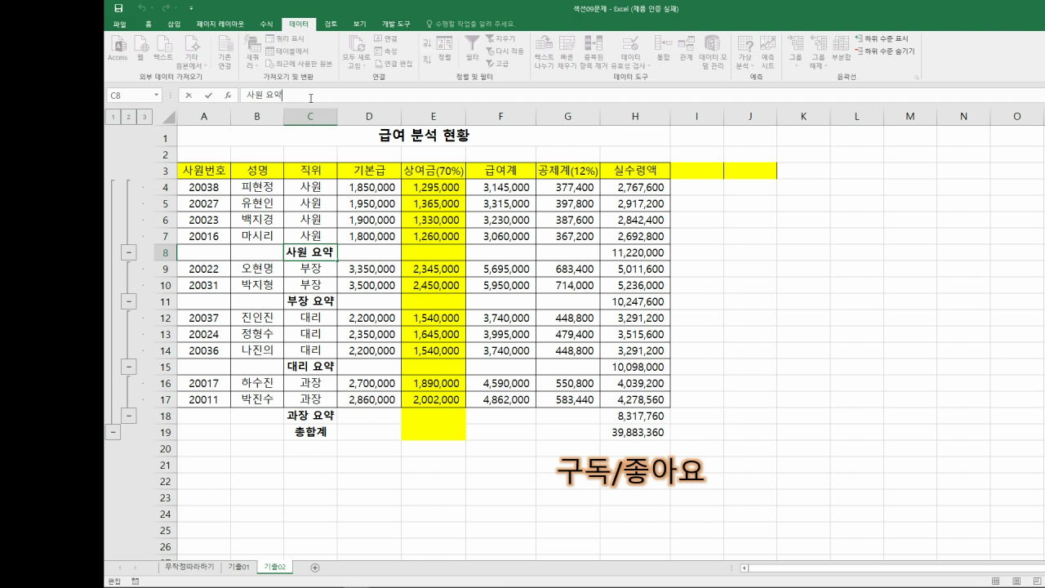
{"action": "key", "text": "BackSpace"}
{"action": "key", "text": "BackSpace"}
{"action": "key", "text": "BackSpace"}
{"action": "type", "text": "실수령액"}
{"action": "left_click", "coordinate": [384, 235]}
{"action": "left_click", "coordinate": [330, 251]}
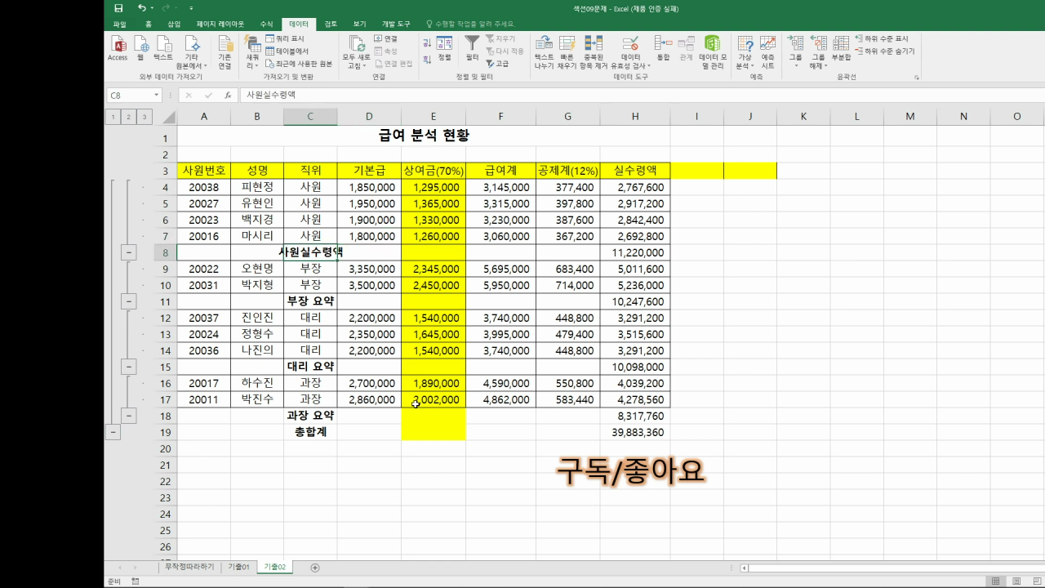
{"action": "left_click", "coordinate": [657, 255]}
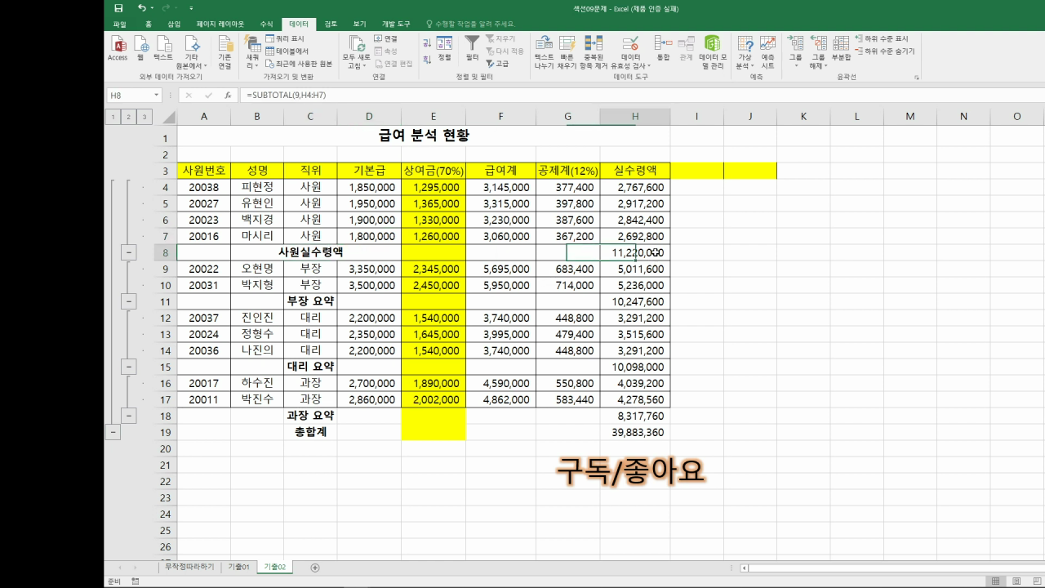
{"action": "left_click", "coordinate": [325, 301]}
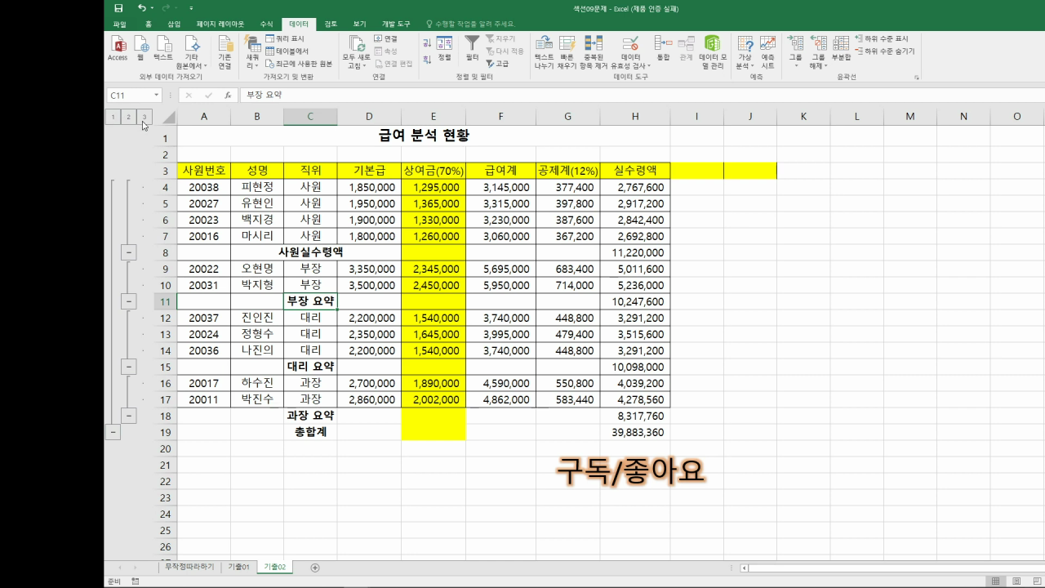
- Collapse the detail rows of the 사원, 부장, 대리 and 과장 groups one by one, leaving only the summary rows
{"action": "left_click", "coordinate": [129, 253]}
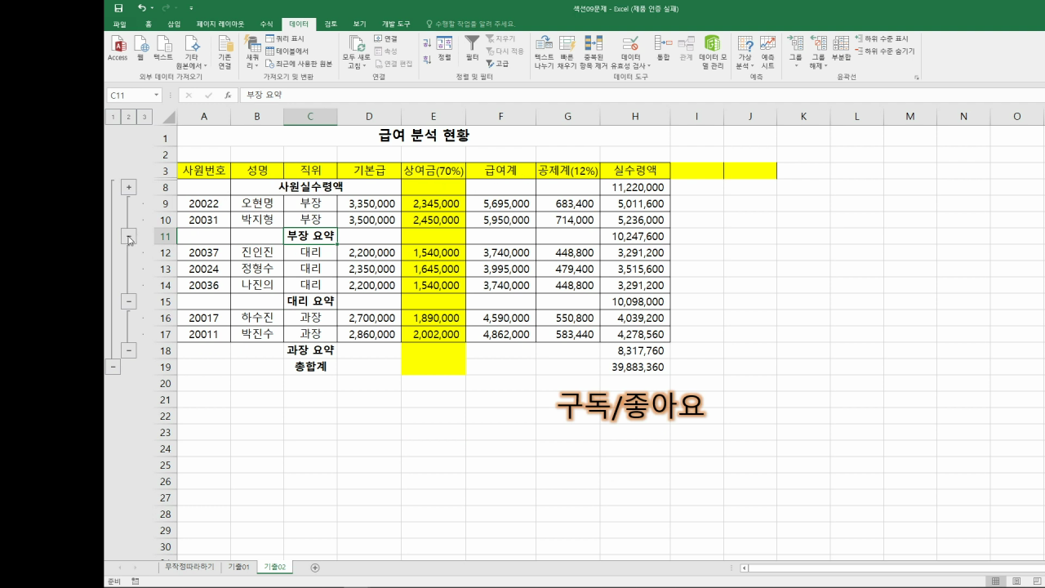
{"action": "left_click", "coordinate": [130, 237]}
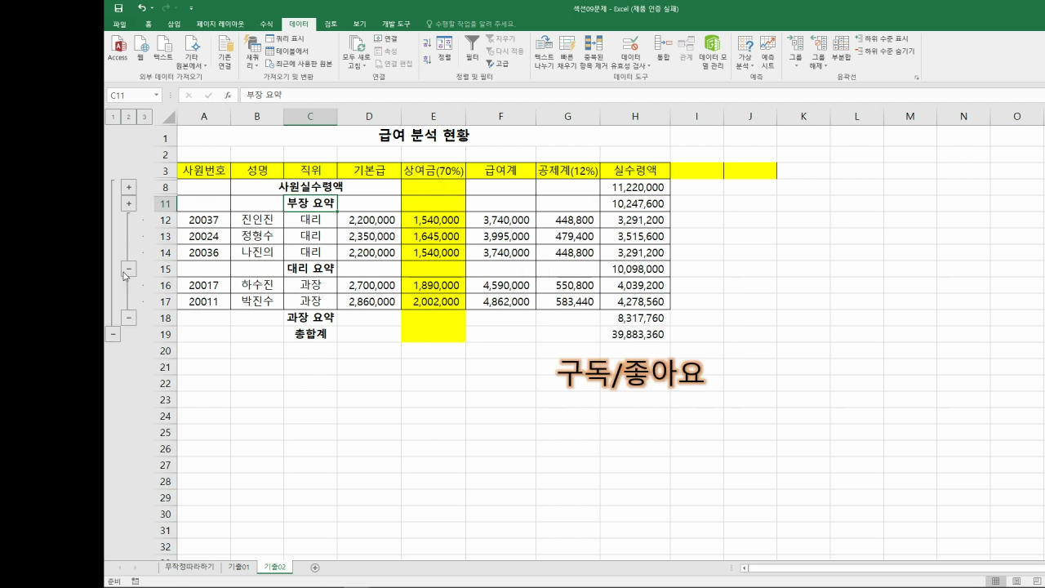
{"action": "left_click", "coordinate": [126, 271]}
{"action": "left_click", "coordinate": [129, 269]}
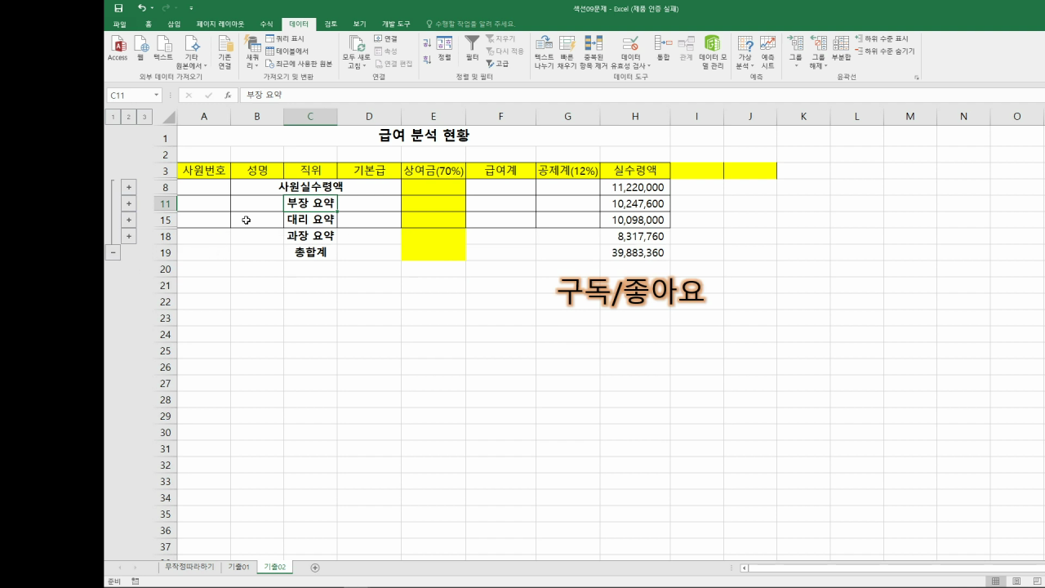
- Expand the 사원, 부장, 대리 and 과장 groups one by one to show their detail rows again
{"action": "left_click", "coordinate": [129, 188]}
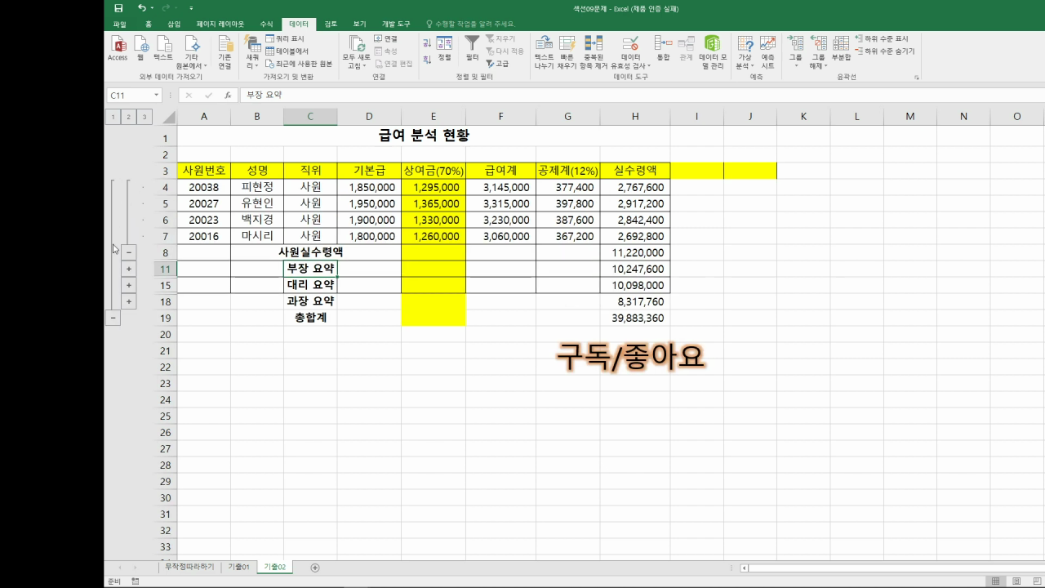
{"action": "left_click", "coordinate": [129, 269]}
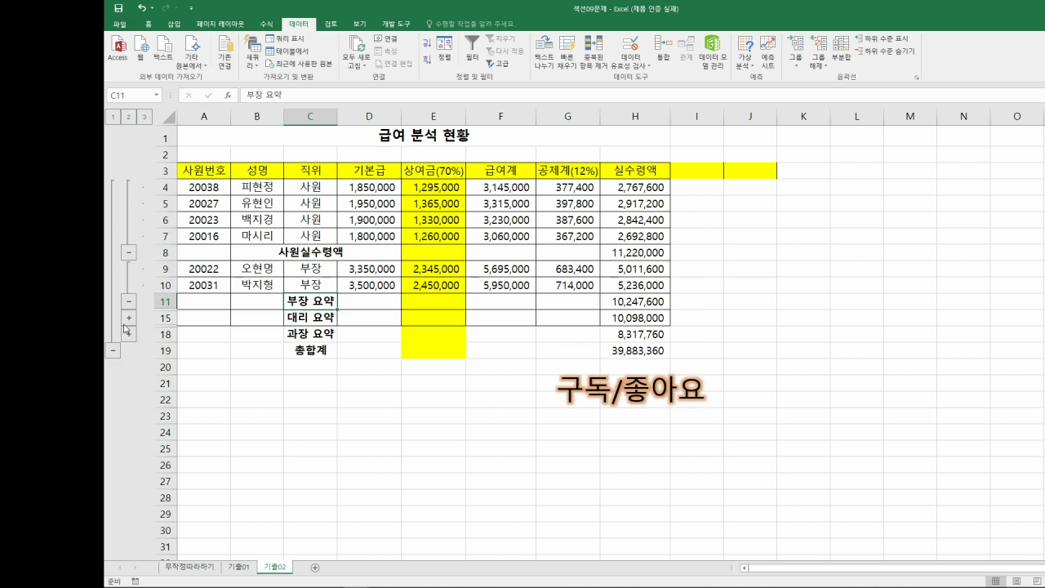
{"action": "left_click", "coordinate": [129, 317]}
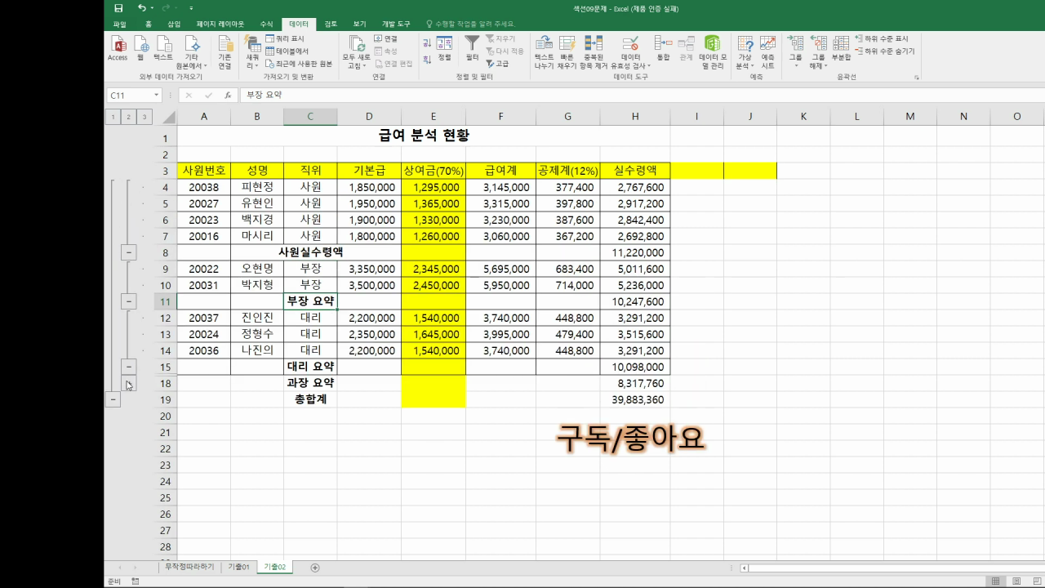
{"action": "left_click", "coordinate": [129, 383]}
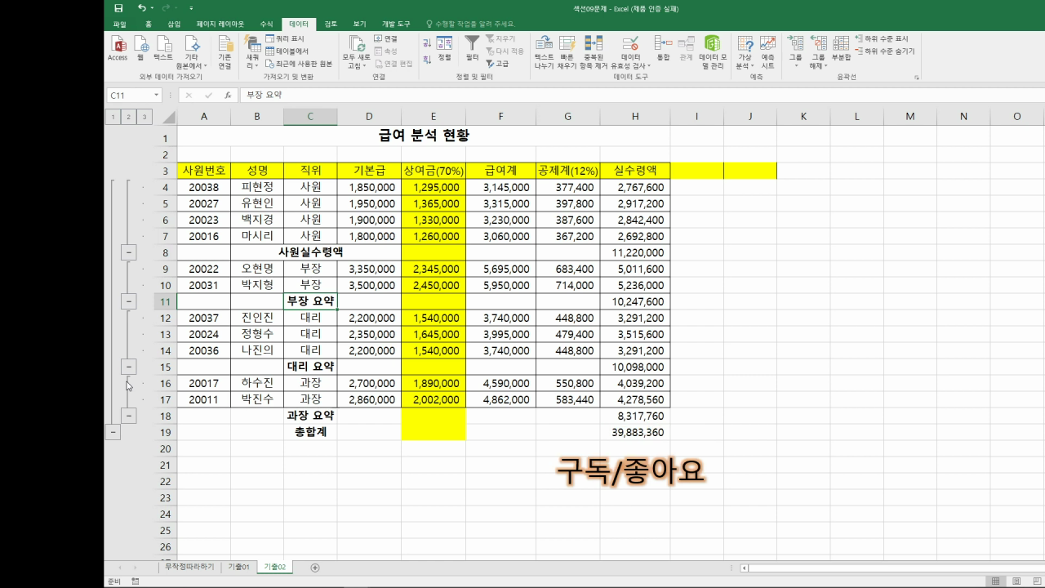
- View the subtotaled table at outline level 1, at level 2, and finally at level 3 with all details
{"action": "left_click", "coordinate": [114, 118]}
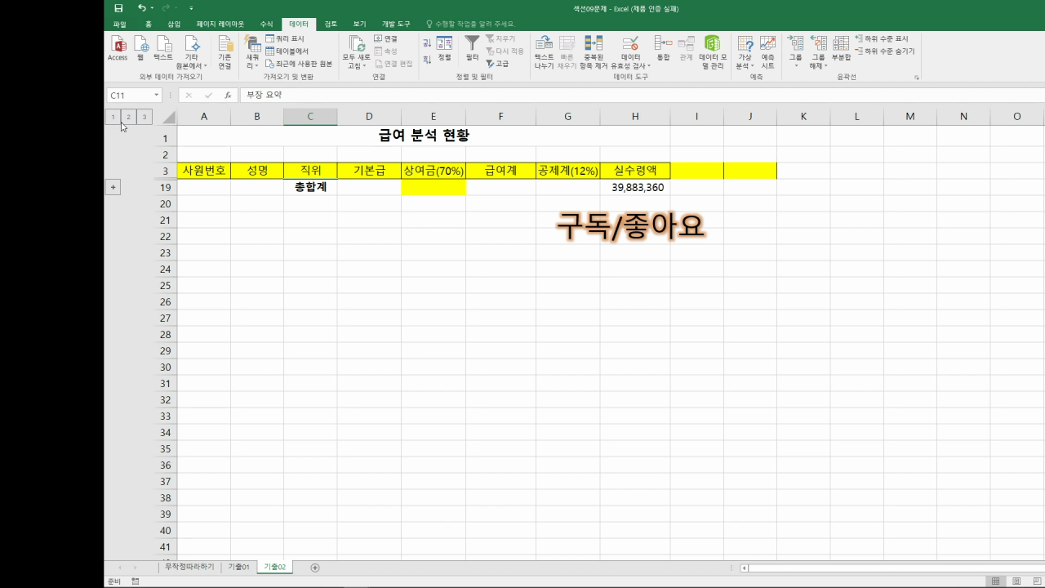
{"action": "left_click", "coordinate": [131, 119]}
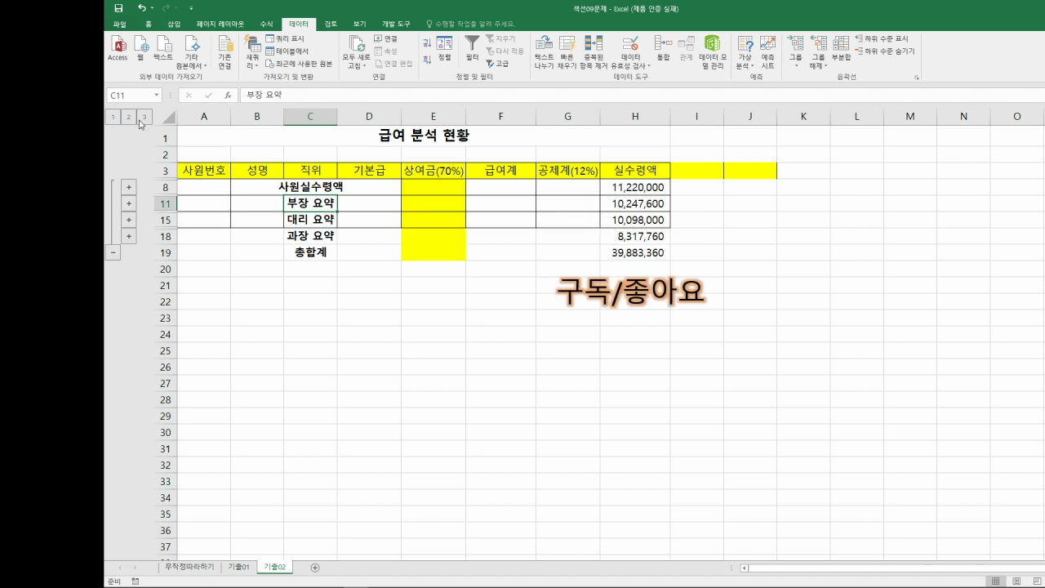
{"action": "left_click", "coordinate": [143, 118]}
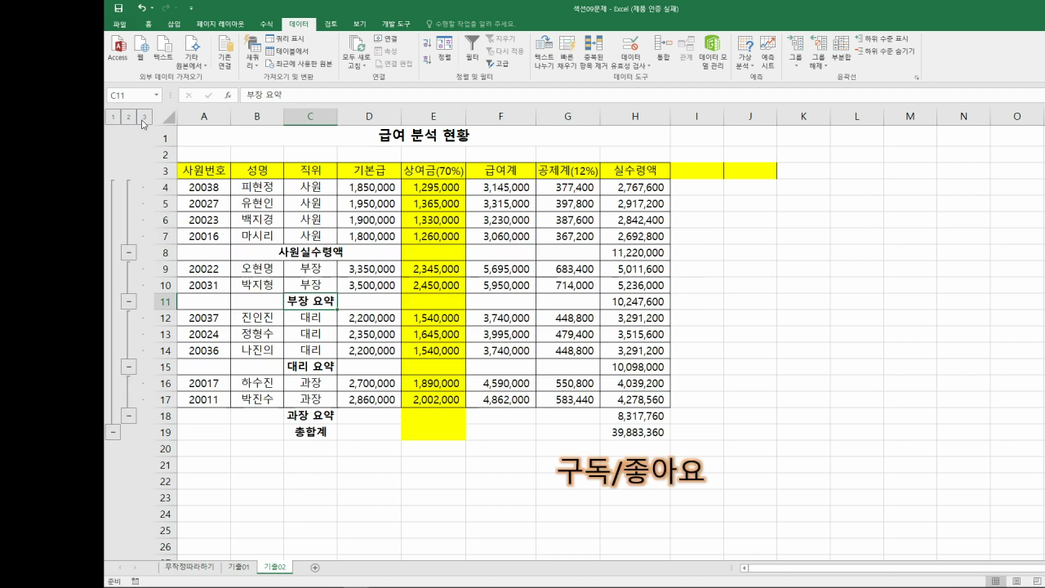